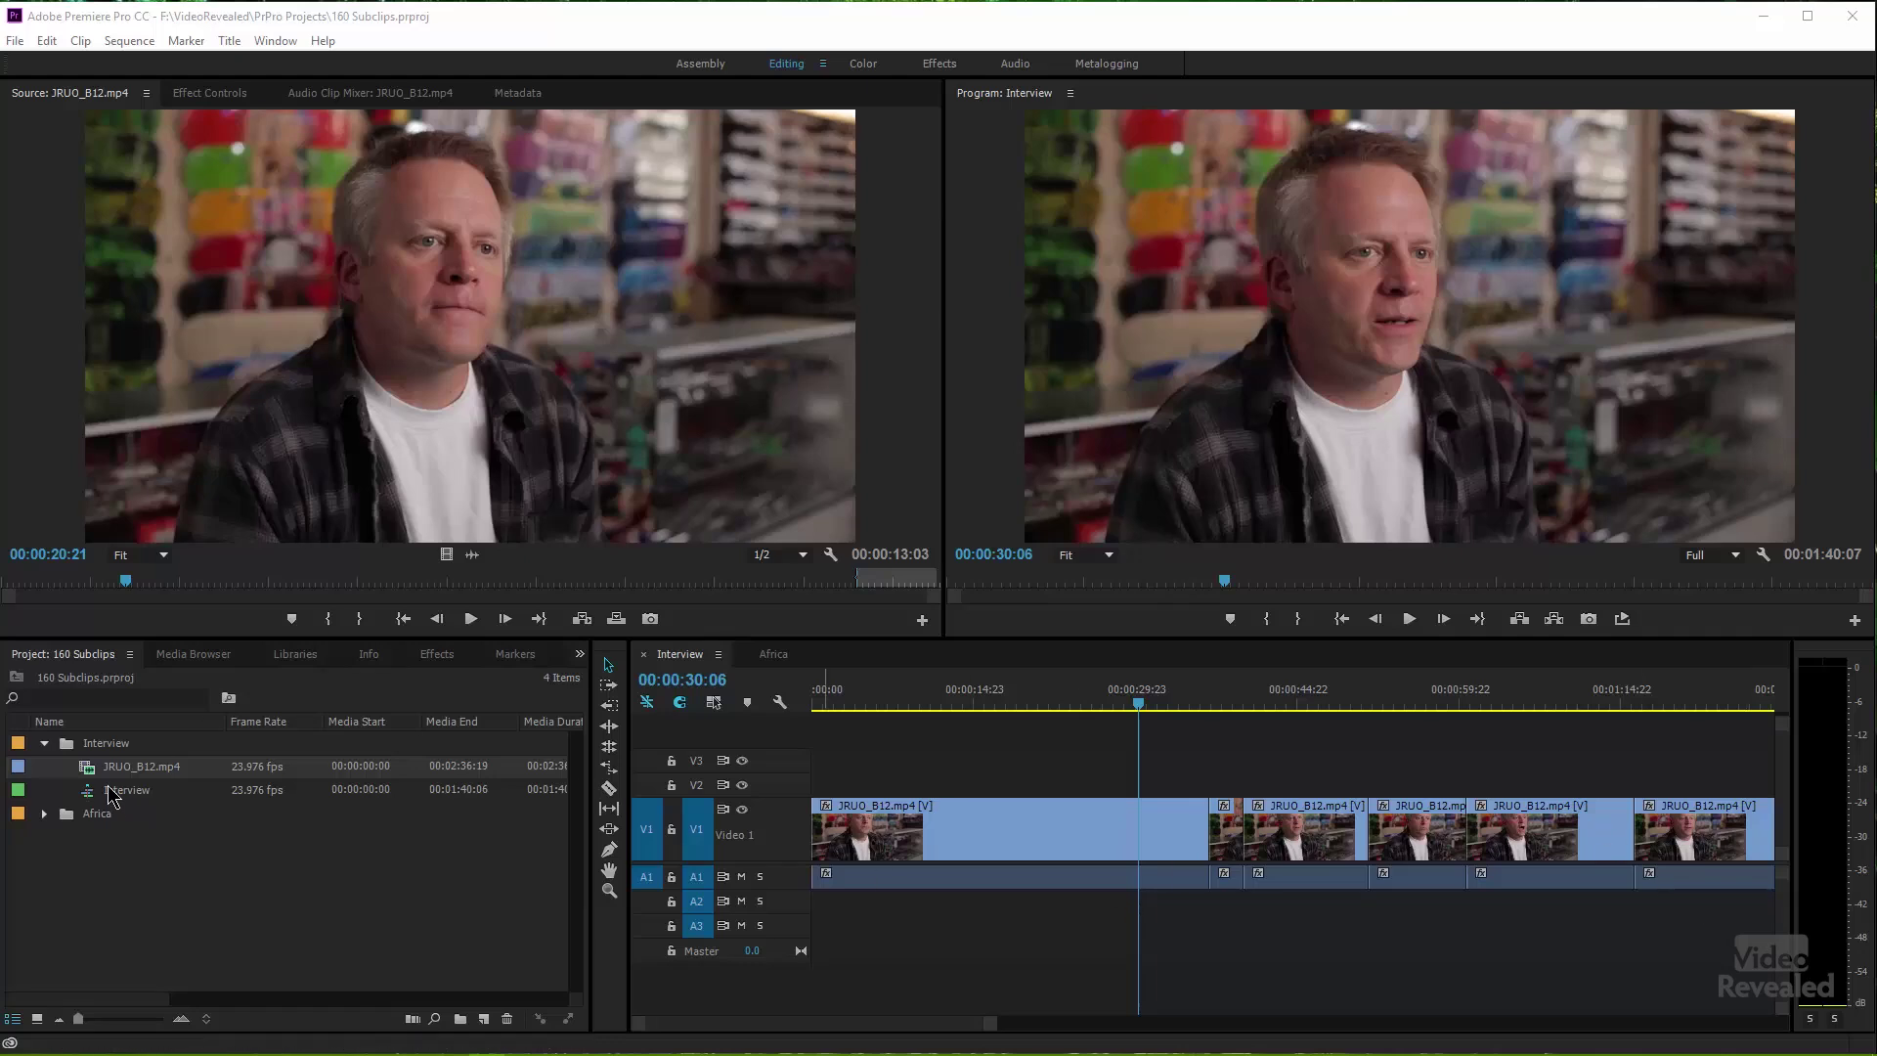
Scrub through the source clip and move its in point back to the clip start
{"action": "double_click", "coordinate": [88, 769]}
{"action": "left_click_drag", "start_coordinate": [198, 593], "coordinate": [644, 592]}
{"action": "left_click_drag", "start_coordinate": [857, 581], "coordinate": [5, 583]}
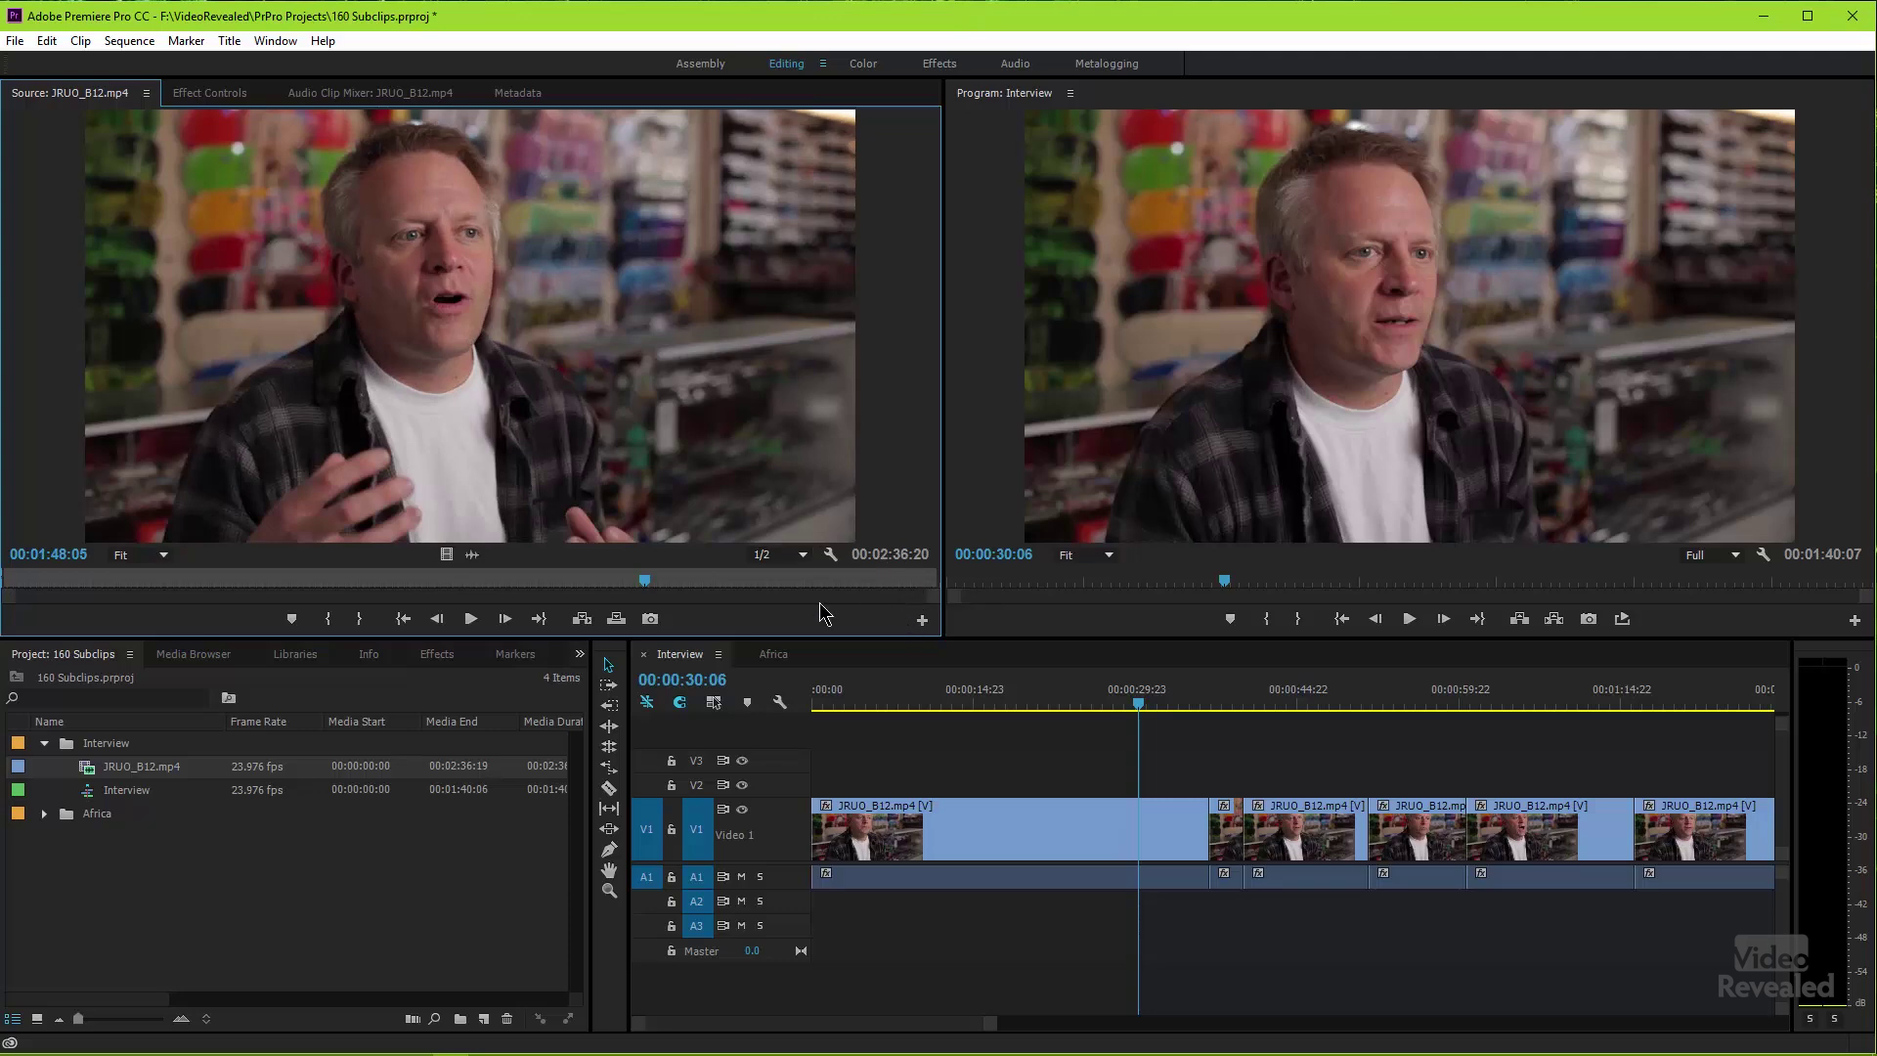
Load the short second Interview clip, JRUO_B12.mp4, into the Source Monitor with its 00:00:03:04 span
{"action": "left_click_drag", "start_coordinate": [1173, 704], "coordinate": [1310, 704]}
{"action": "double_click", "coordinate": [1299, 823]}
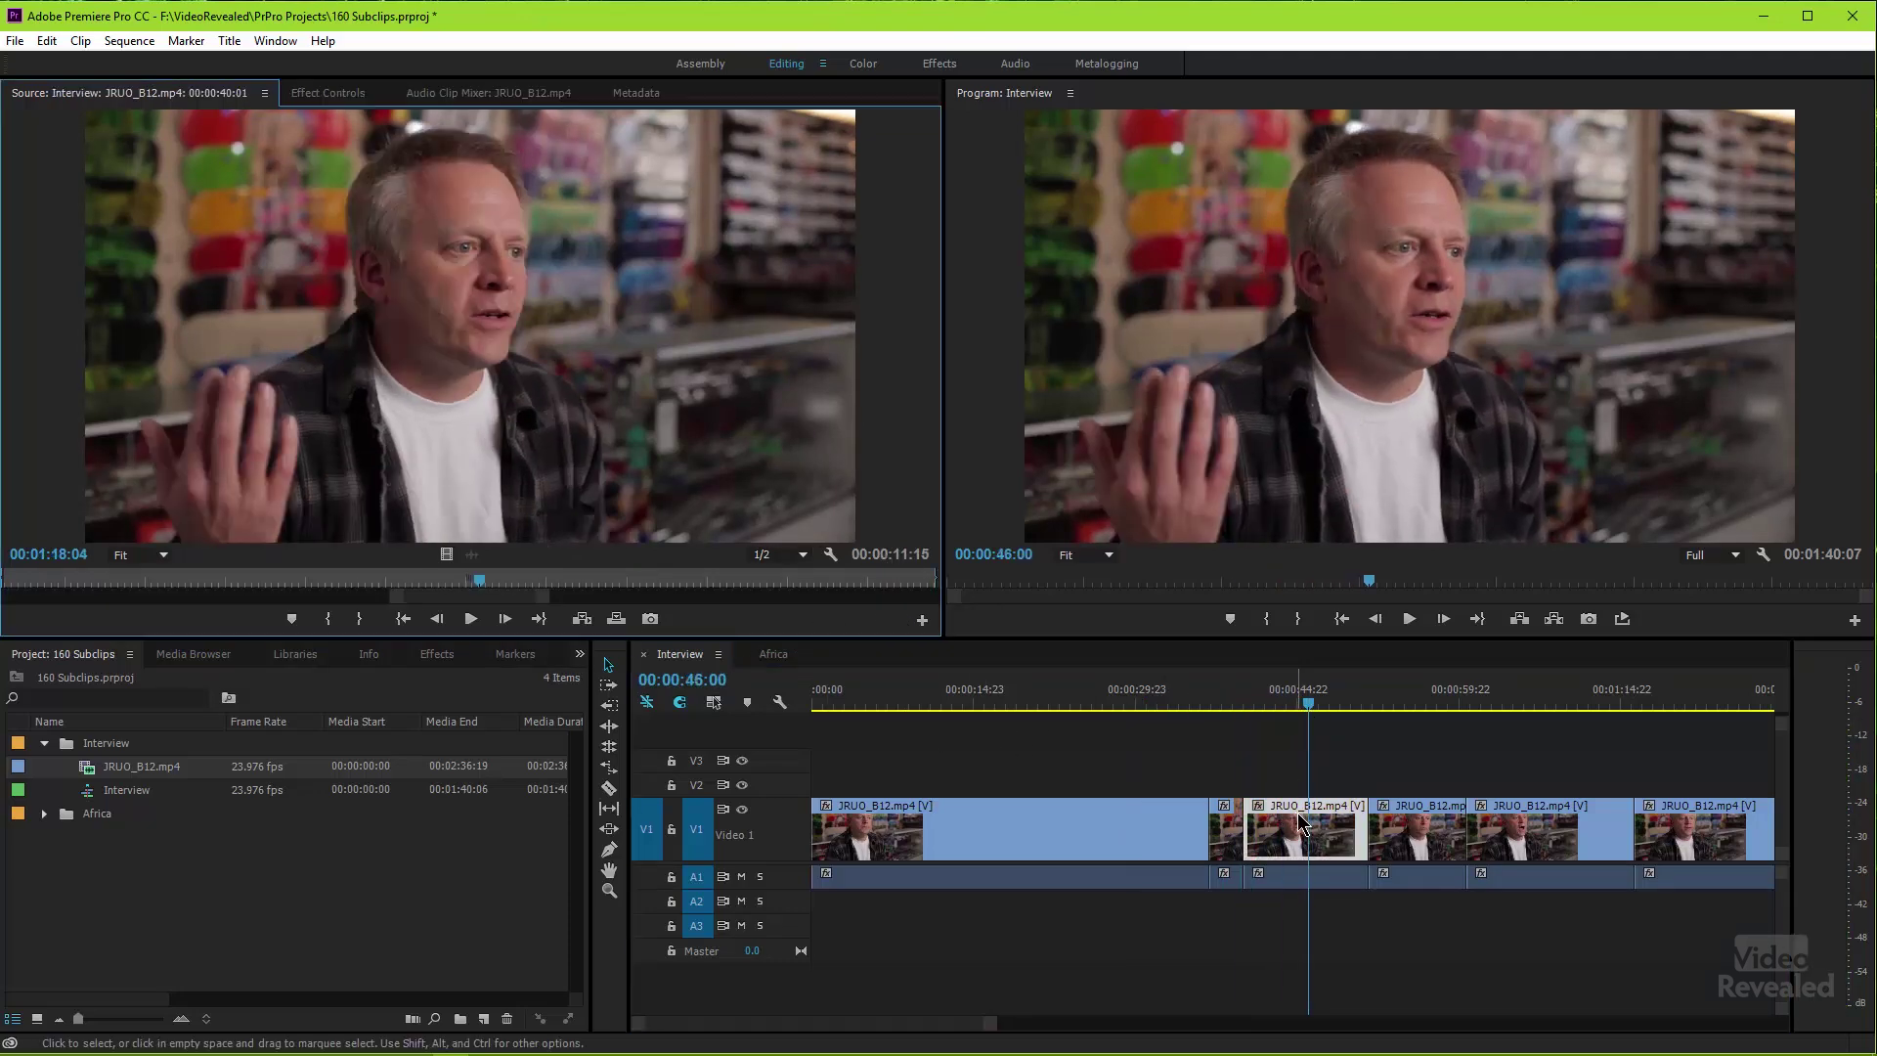
{"action": "double_click", "coordinate": [1703, 842]}
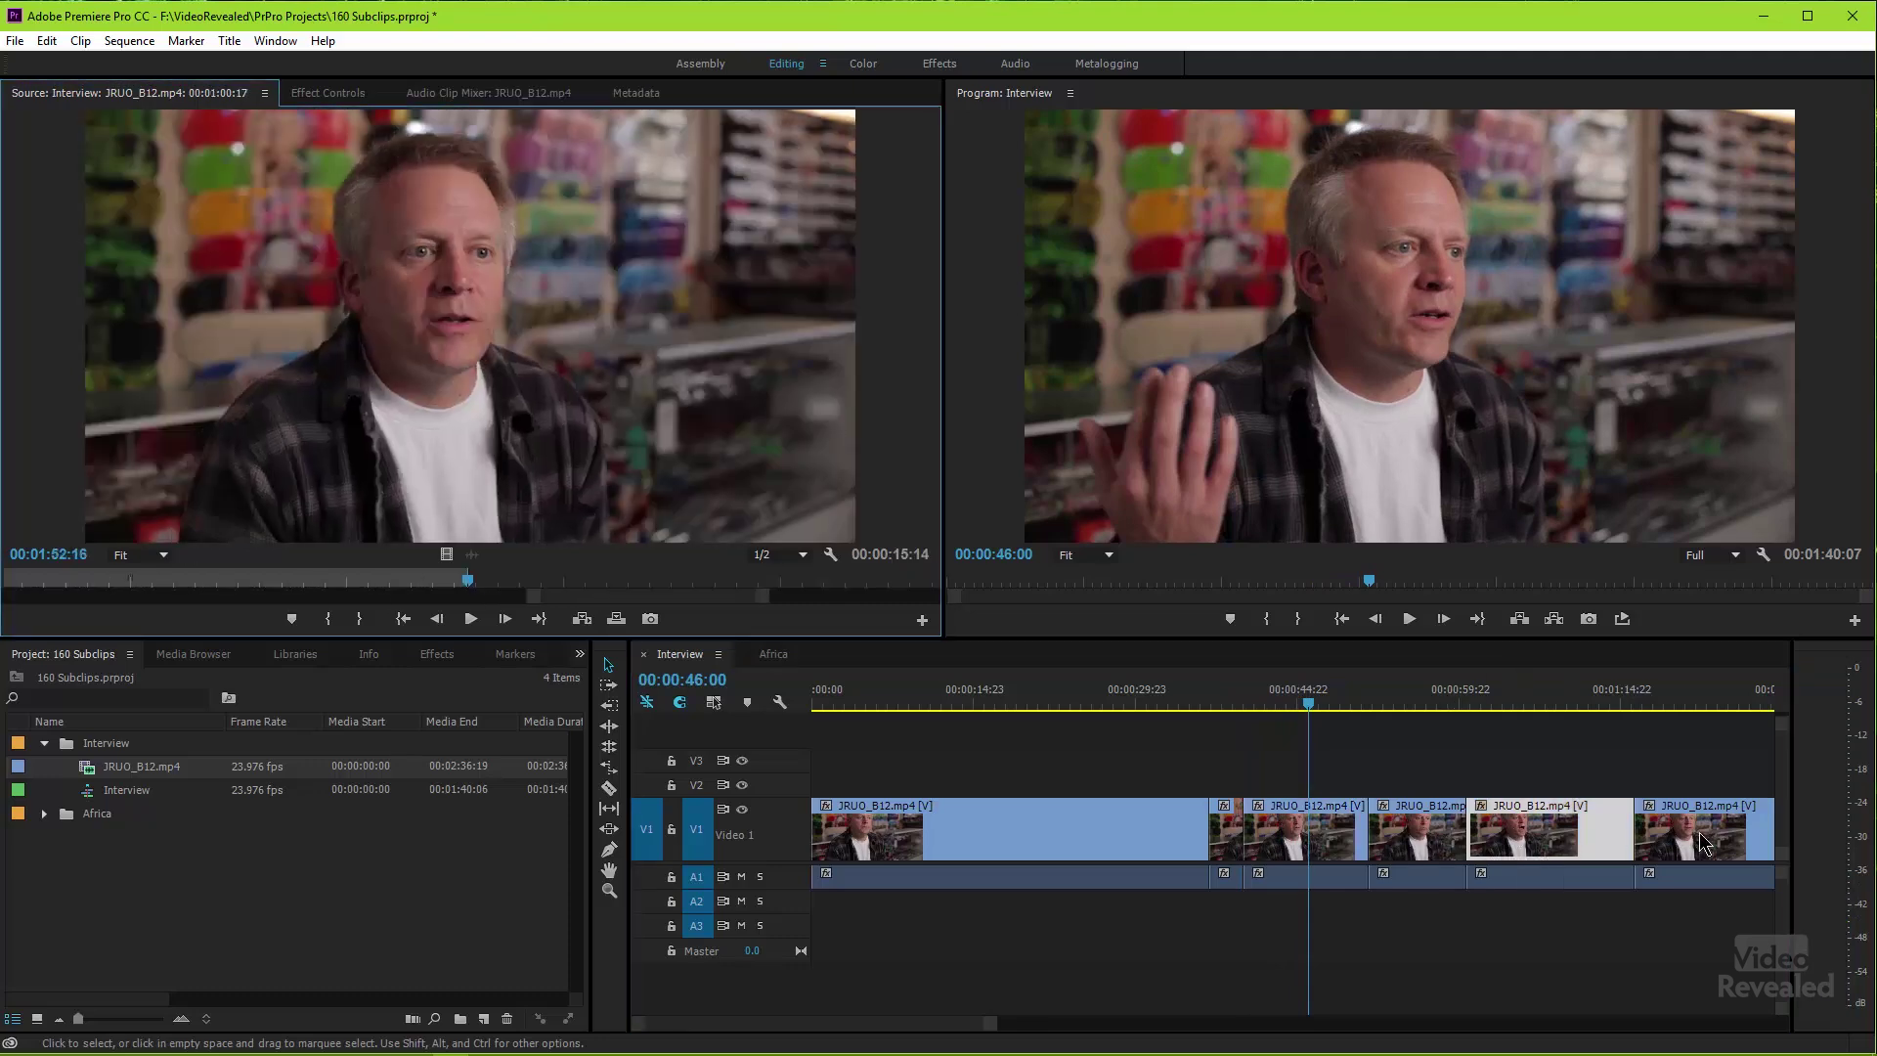
{"action": "double_click", "coordinate": [1187, 848]}
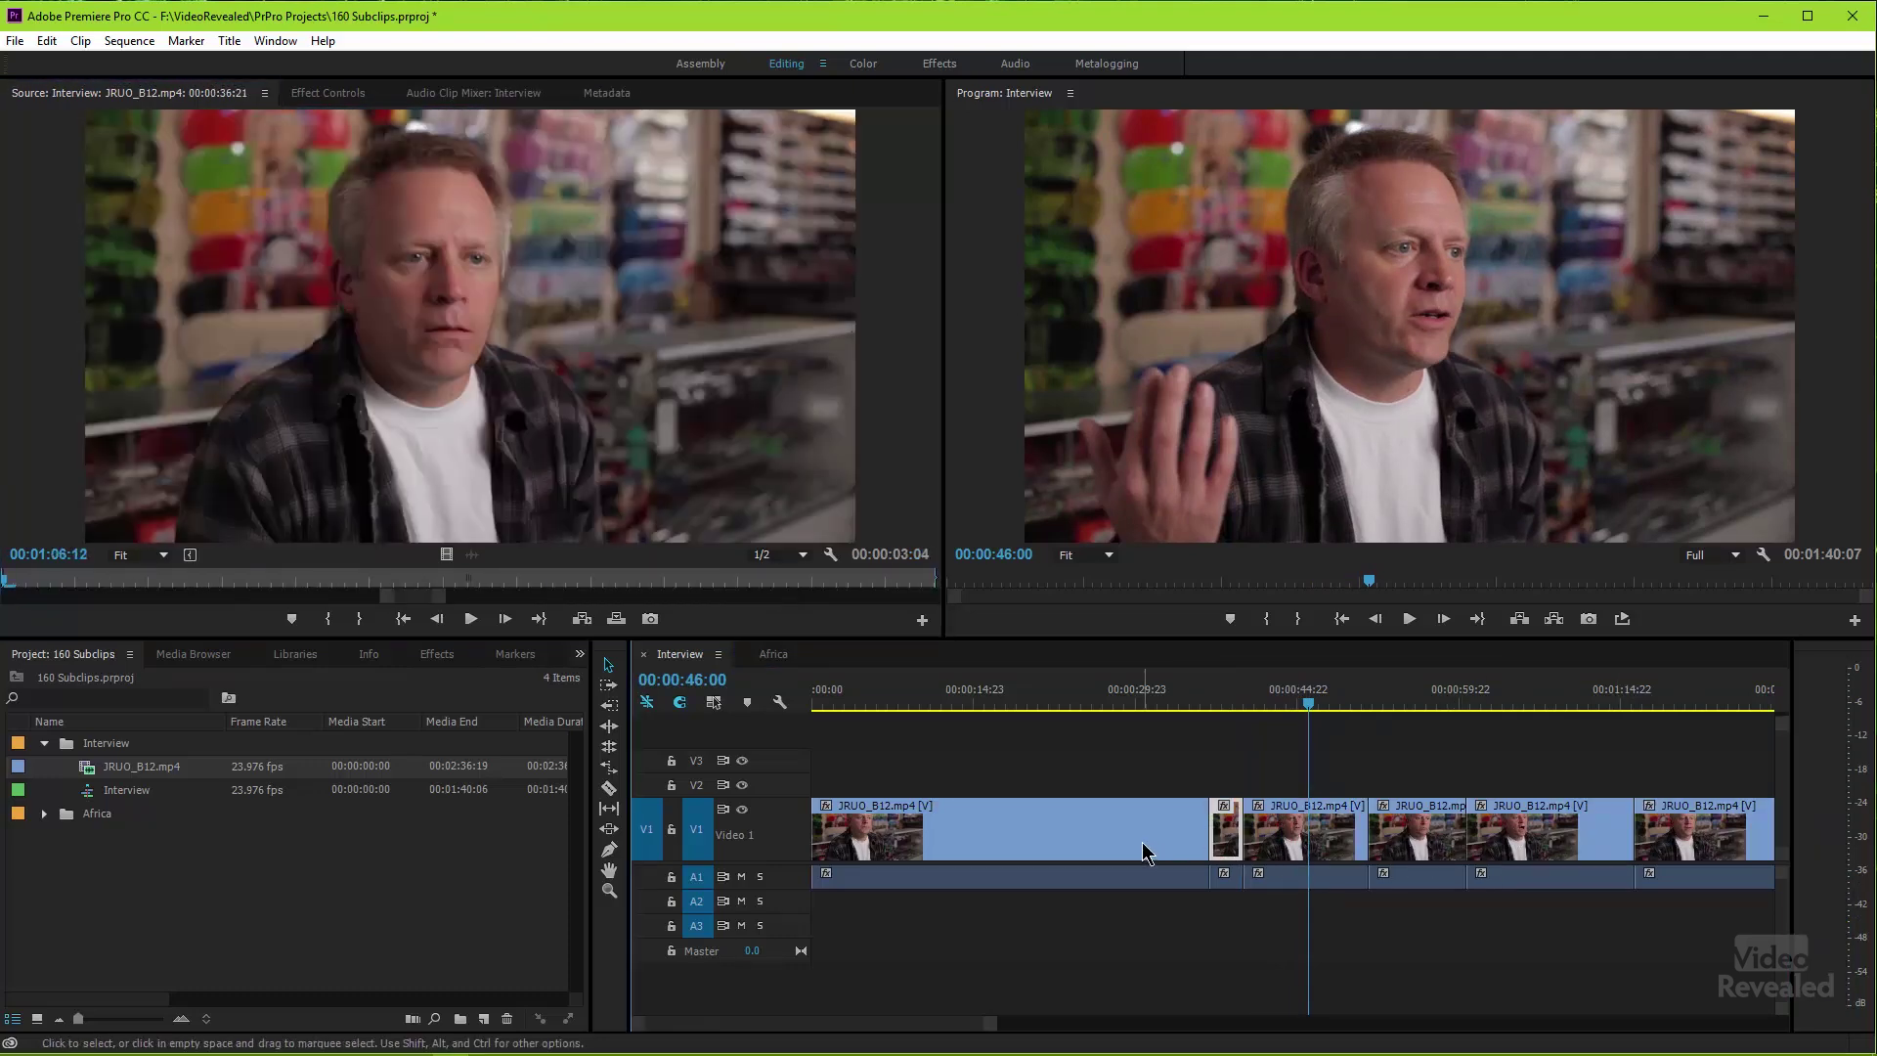
{"action": "double_click", "coordinate": [1230, 842]}
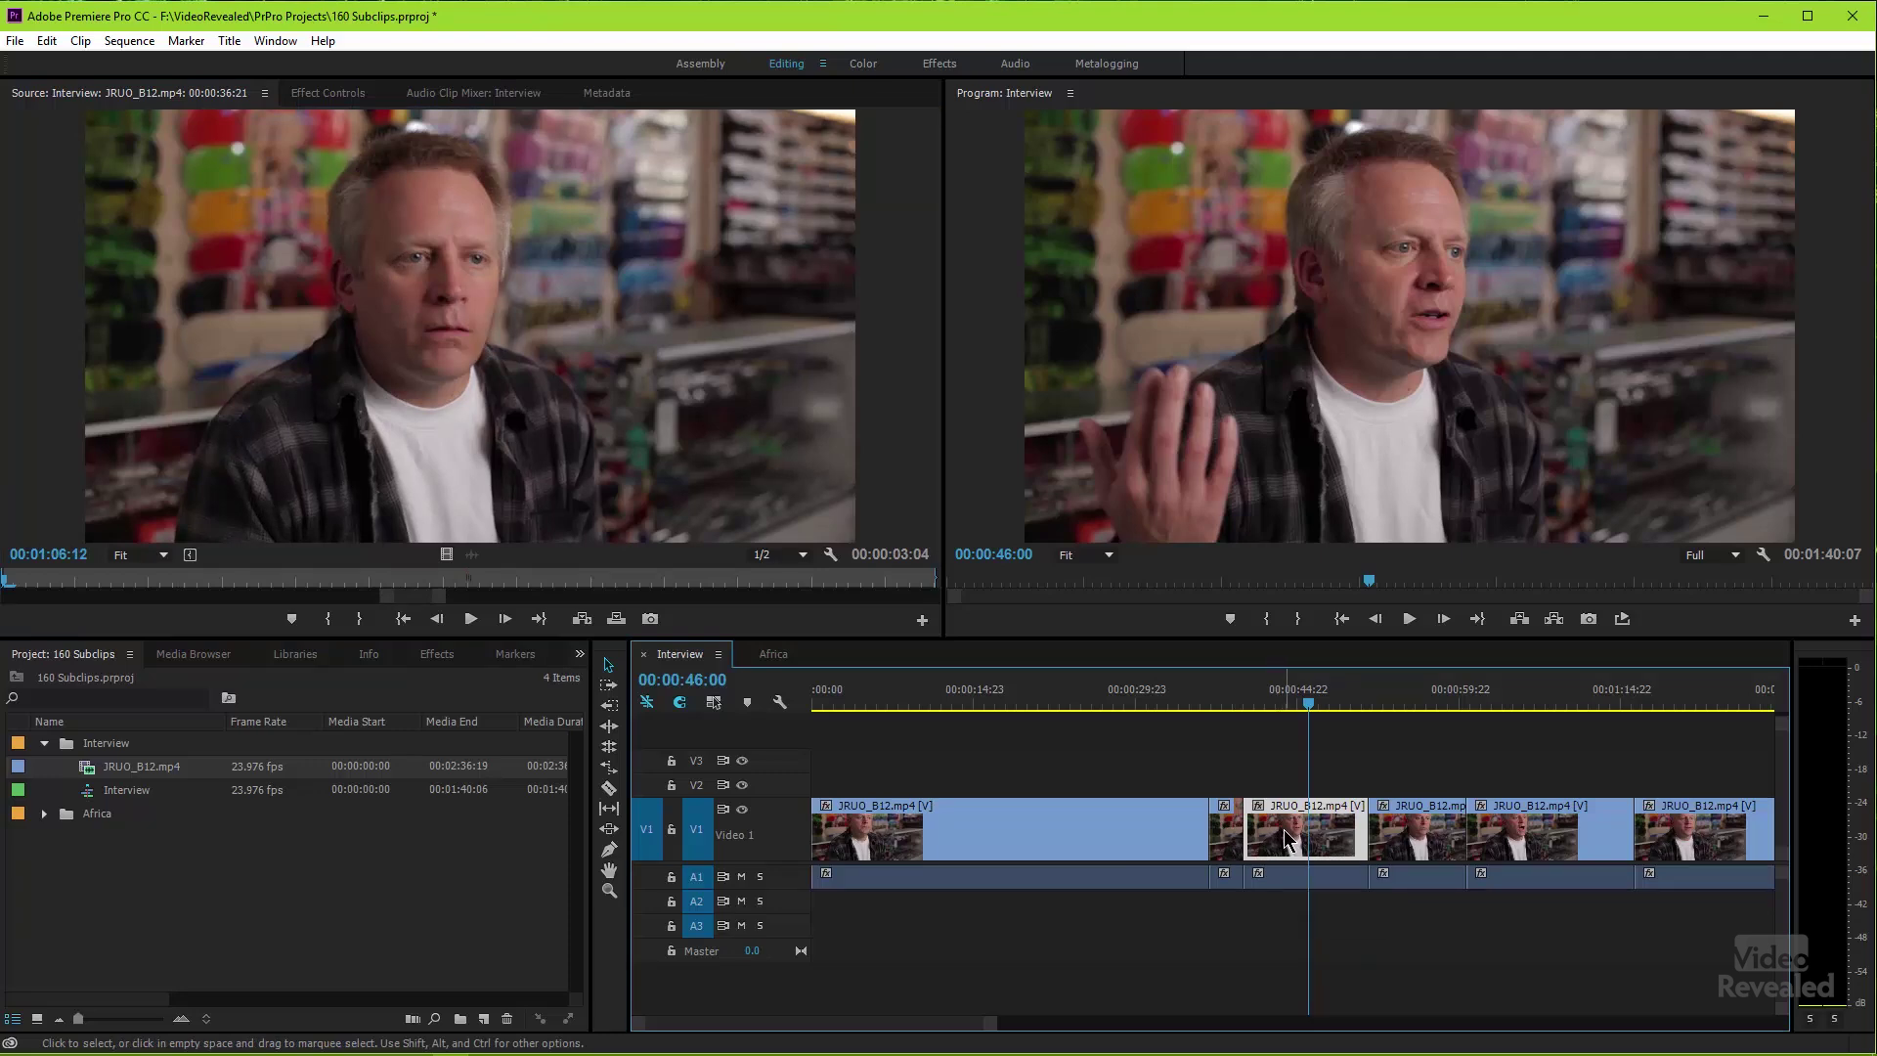
{"action": "double_click", "coordinate": [1229, 838]}
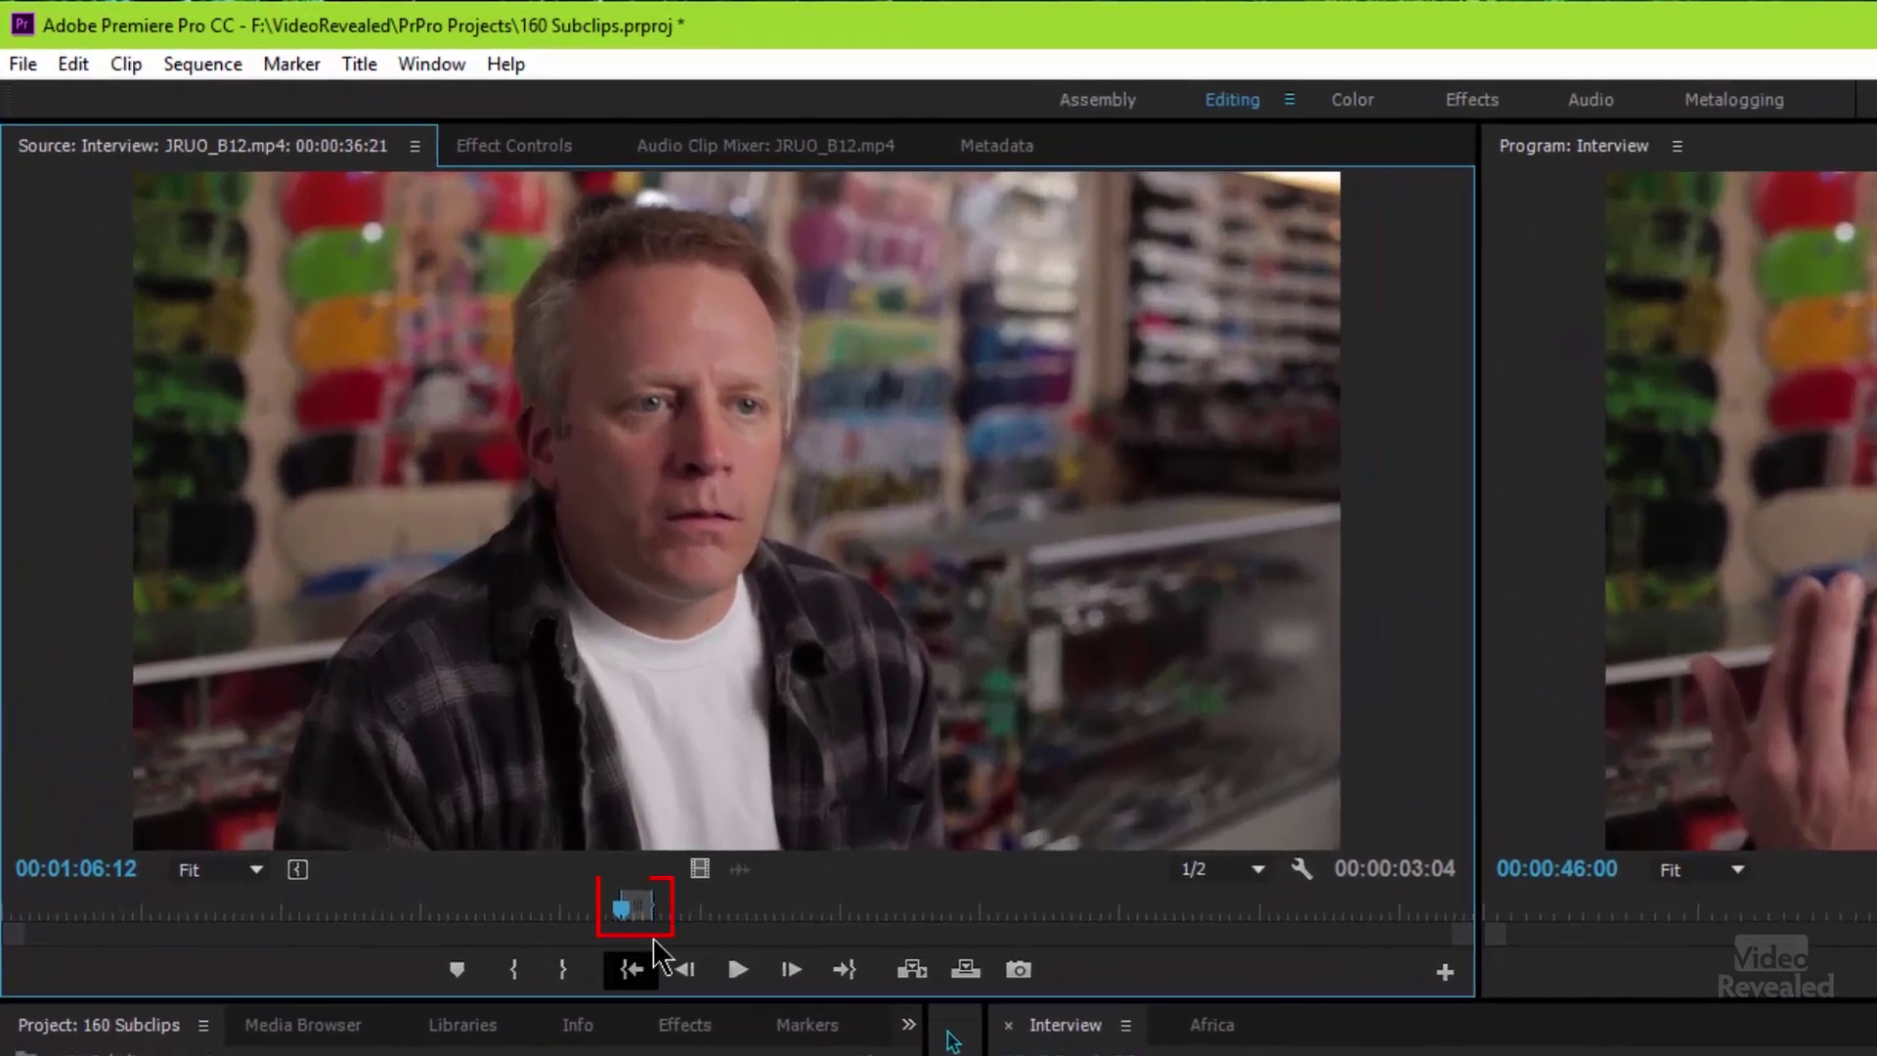
Nudge the source frame forward and bring up the Source Monitor menu showing Make Subclip
{"action": "left_click_drag", "start_coordinate": [620, 905], "coordinate": [628, 901]}
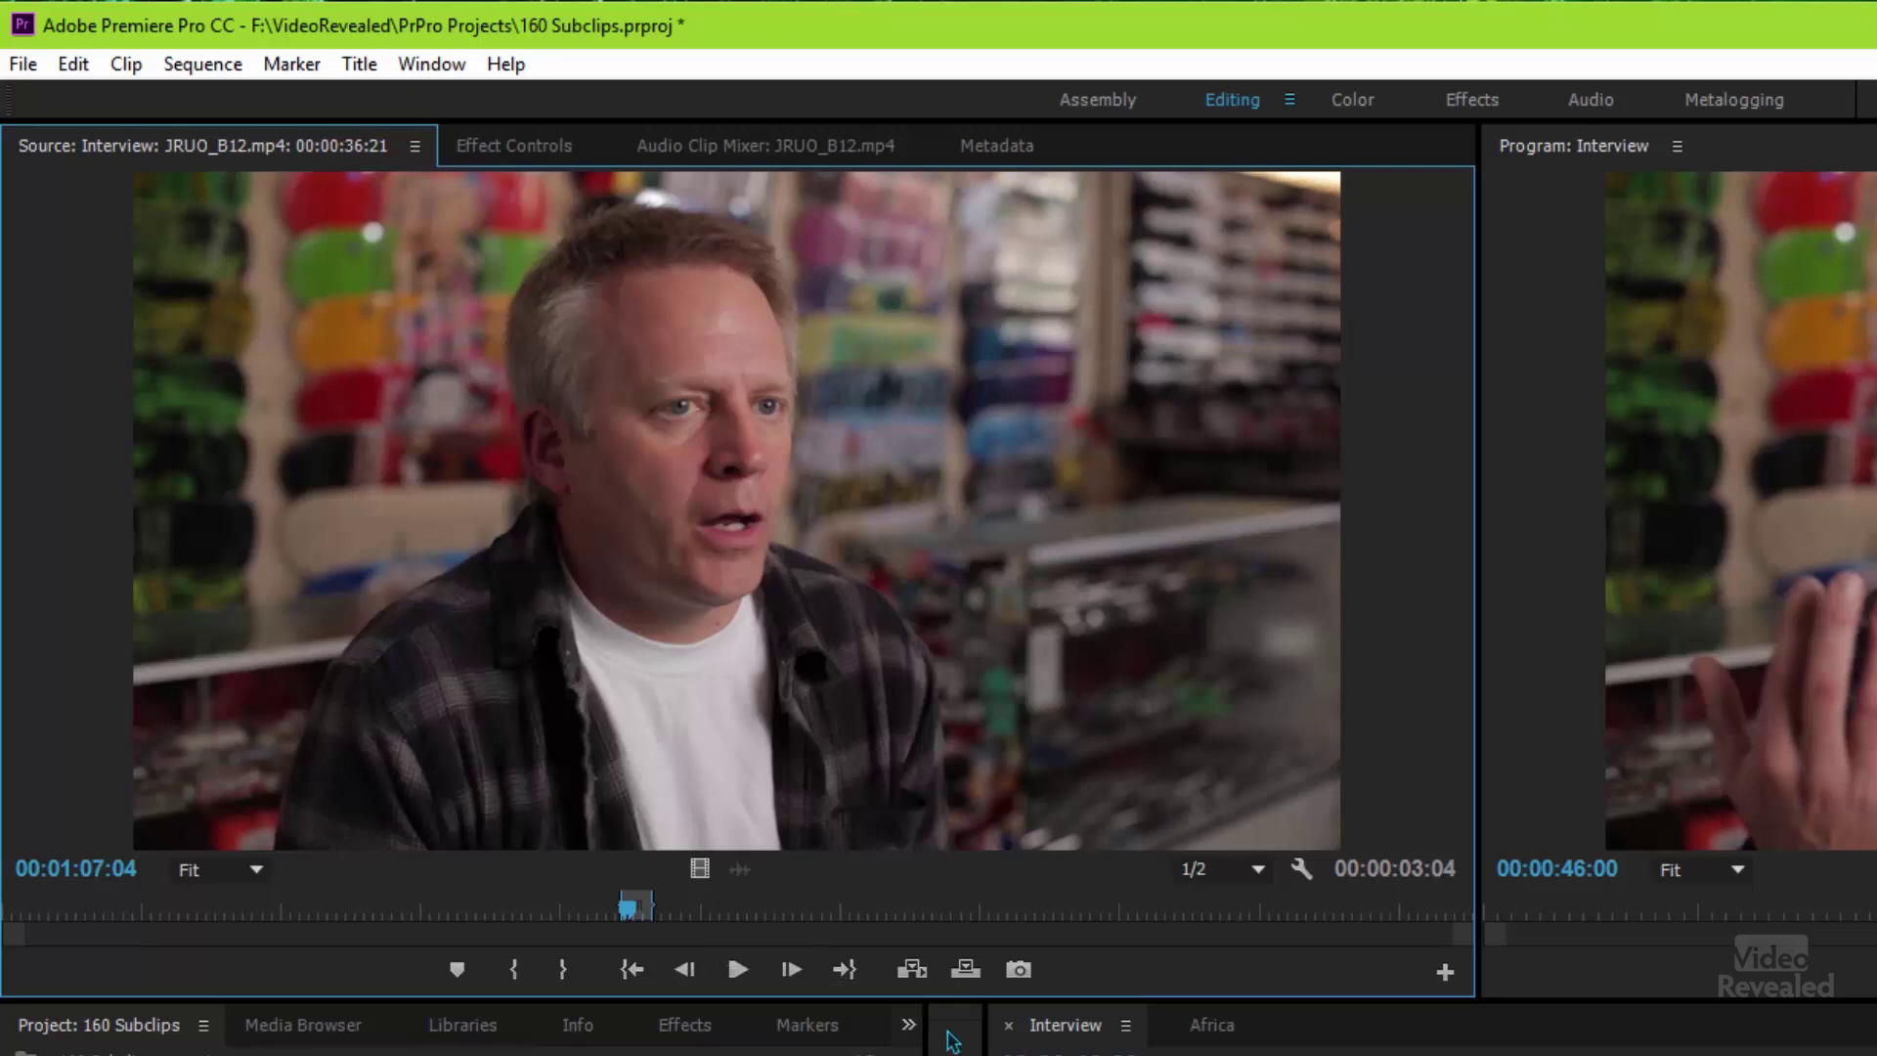
{"action": "right_click", "coordinate": [516, 503]}
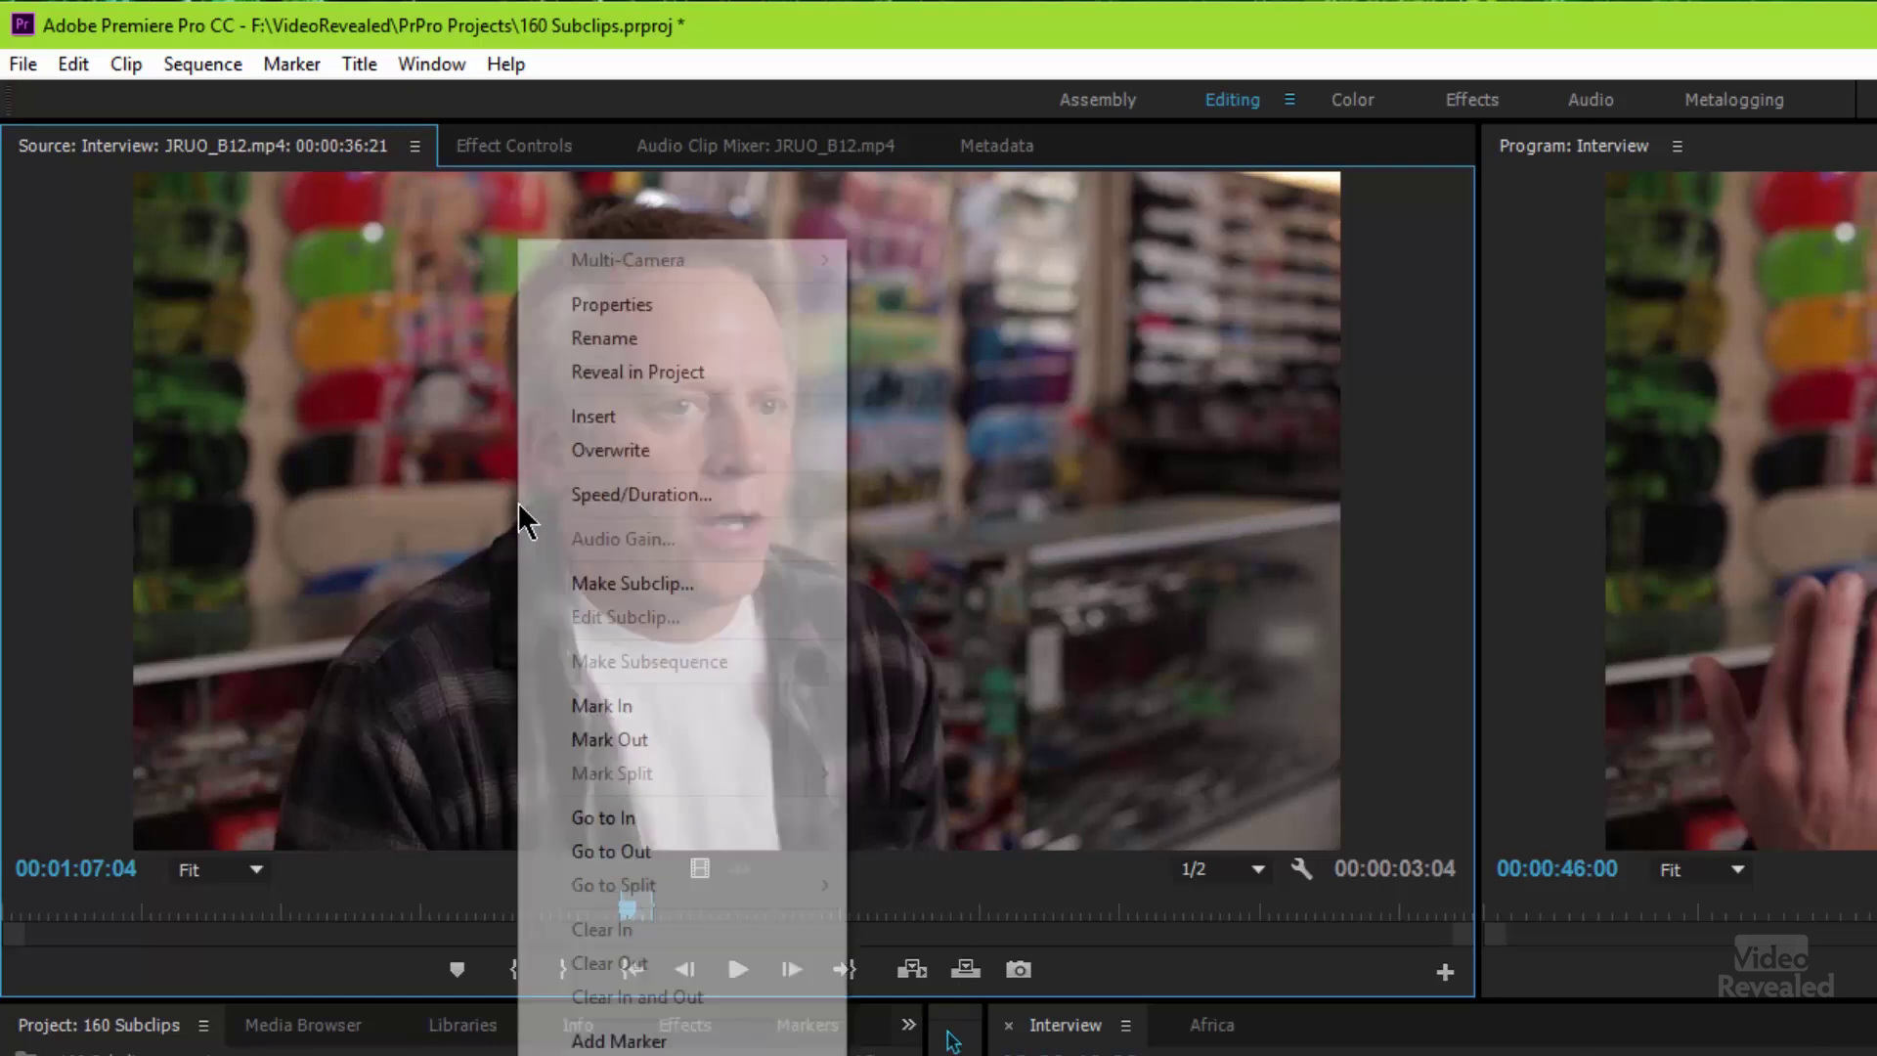
Make a subclip named 'SB003 NO' from the loaded source clip
{"action": "left_click", "coordinate": [729, 582]}
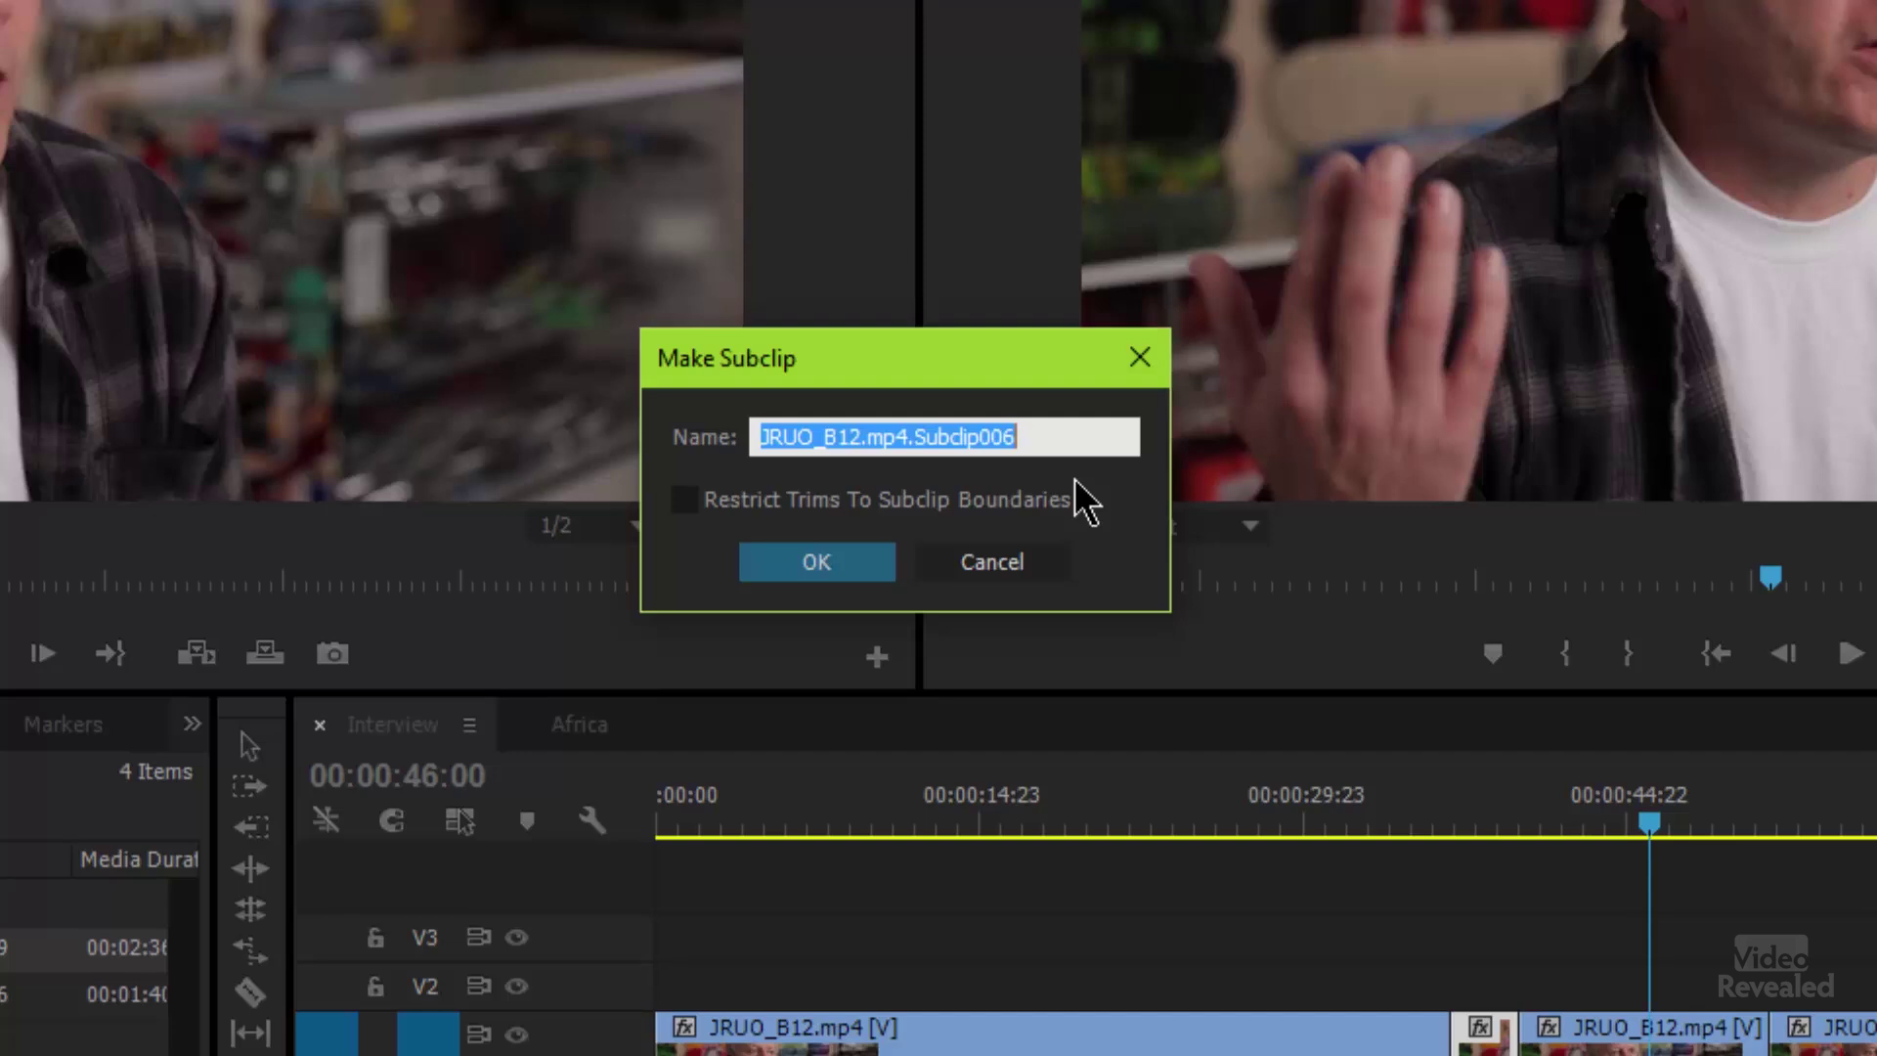
{"action": "type", "text": "SB003 NO"}
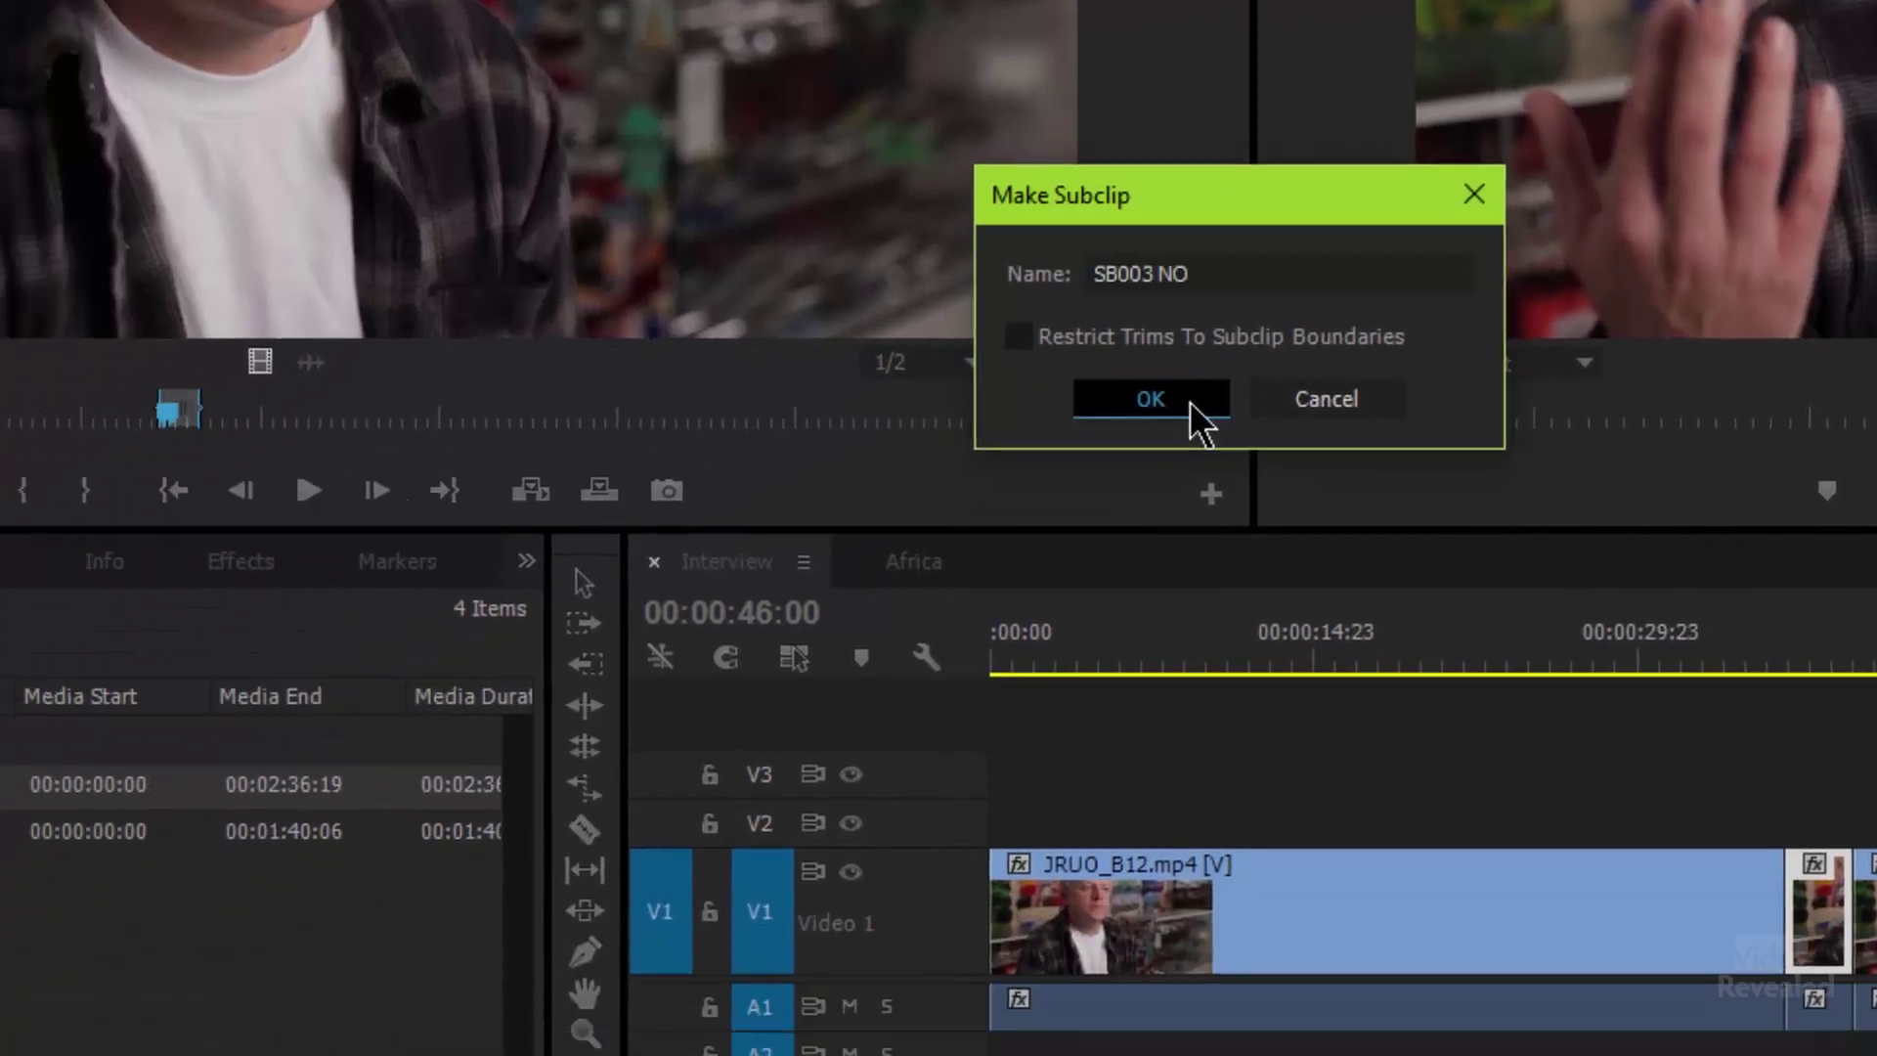
{"action": "left_click", "coordinate": [855, 572]}
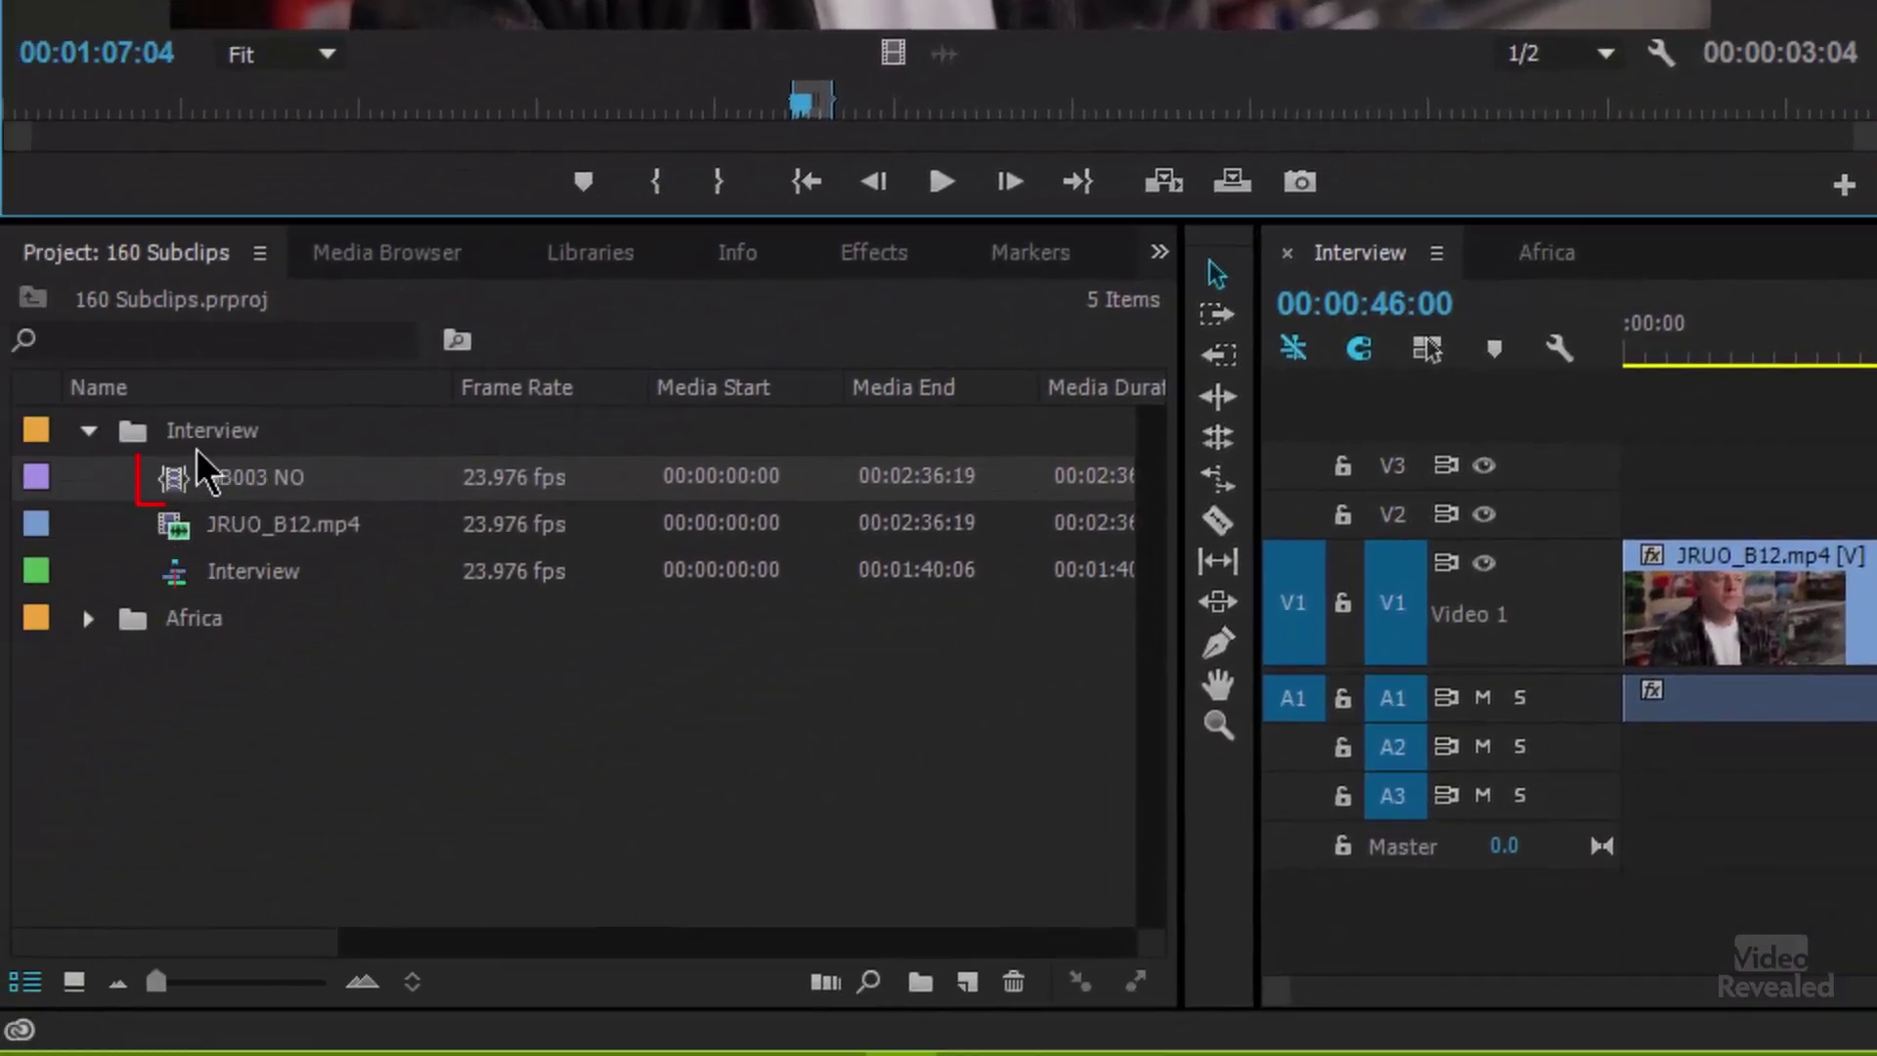
Create a second subclip named 'SB003 YES' with trims restricted to subclip boundaries
{"action": "mouse_move", "coordinate": [171, 500]}
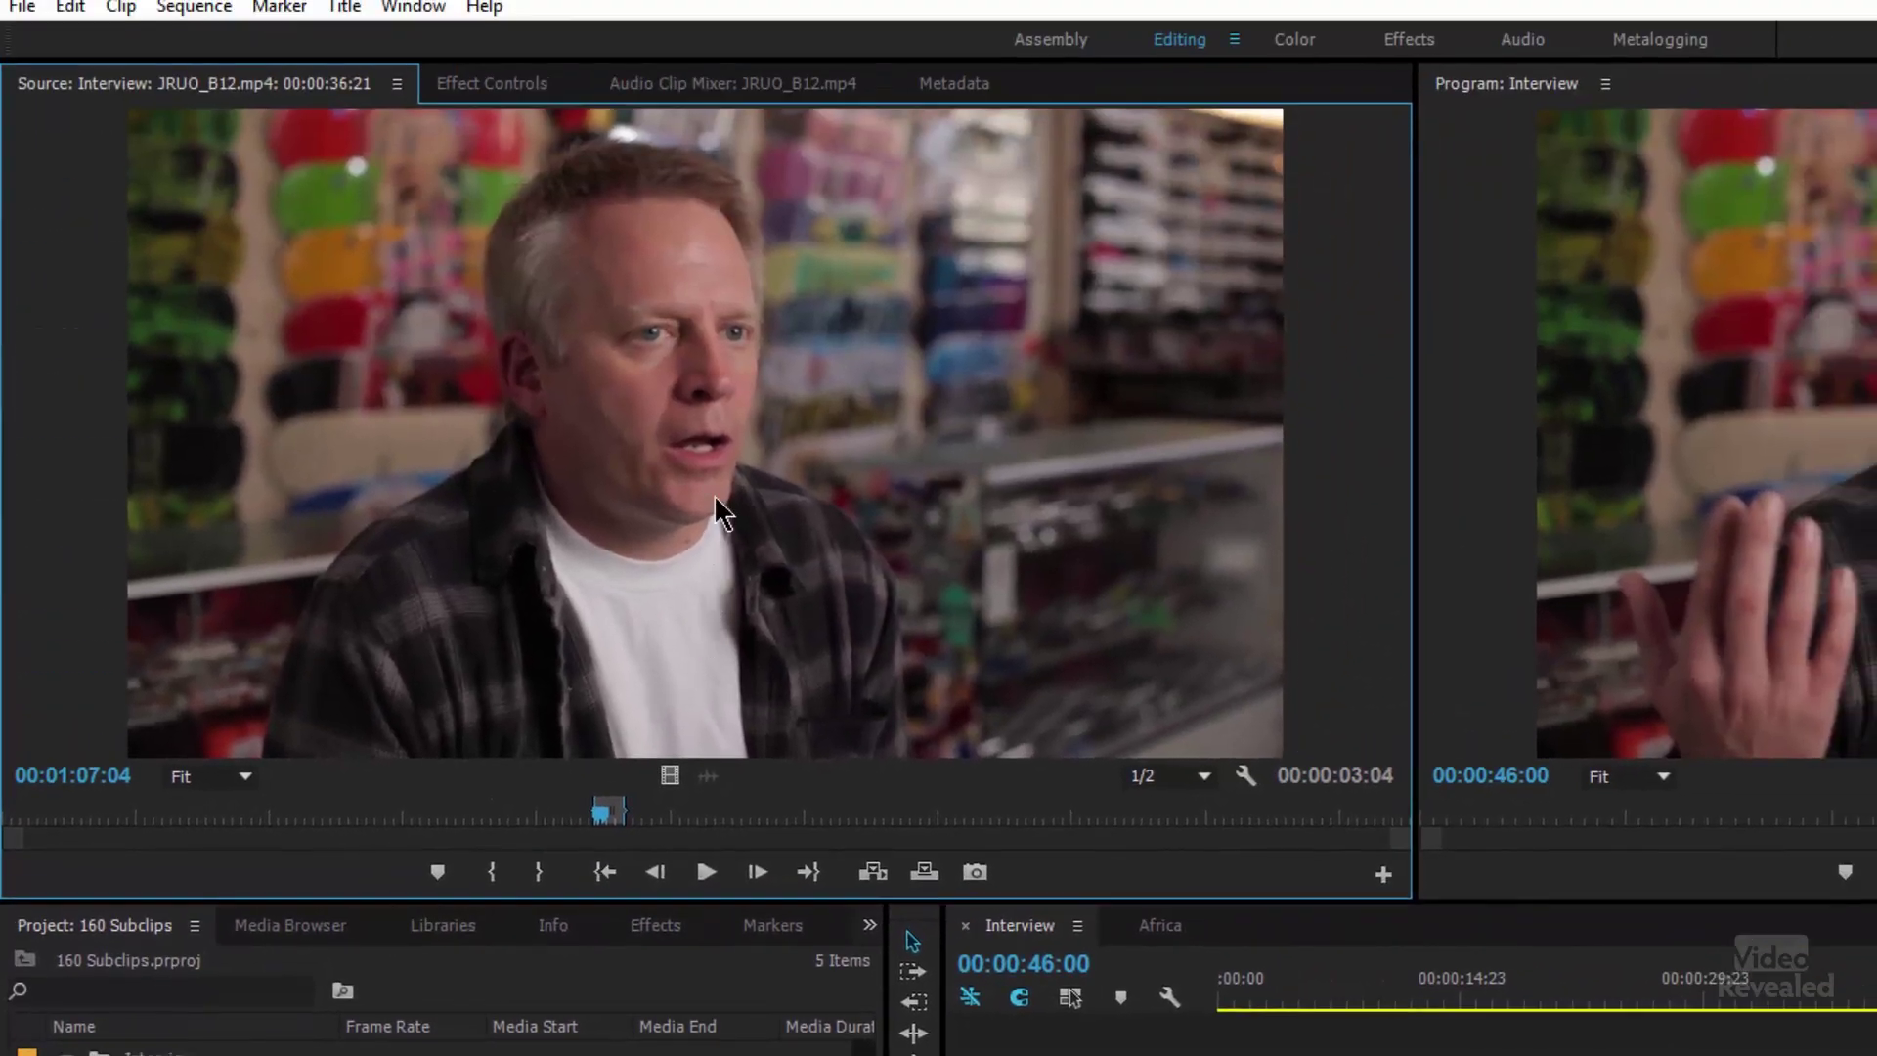
{"action": "key", "text": "ctrl+u"}
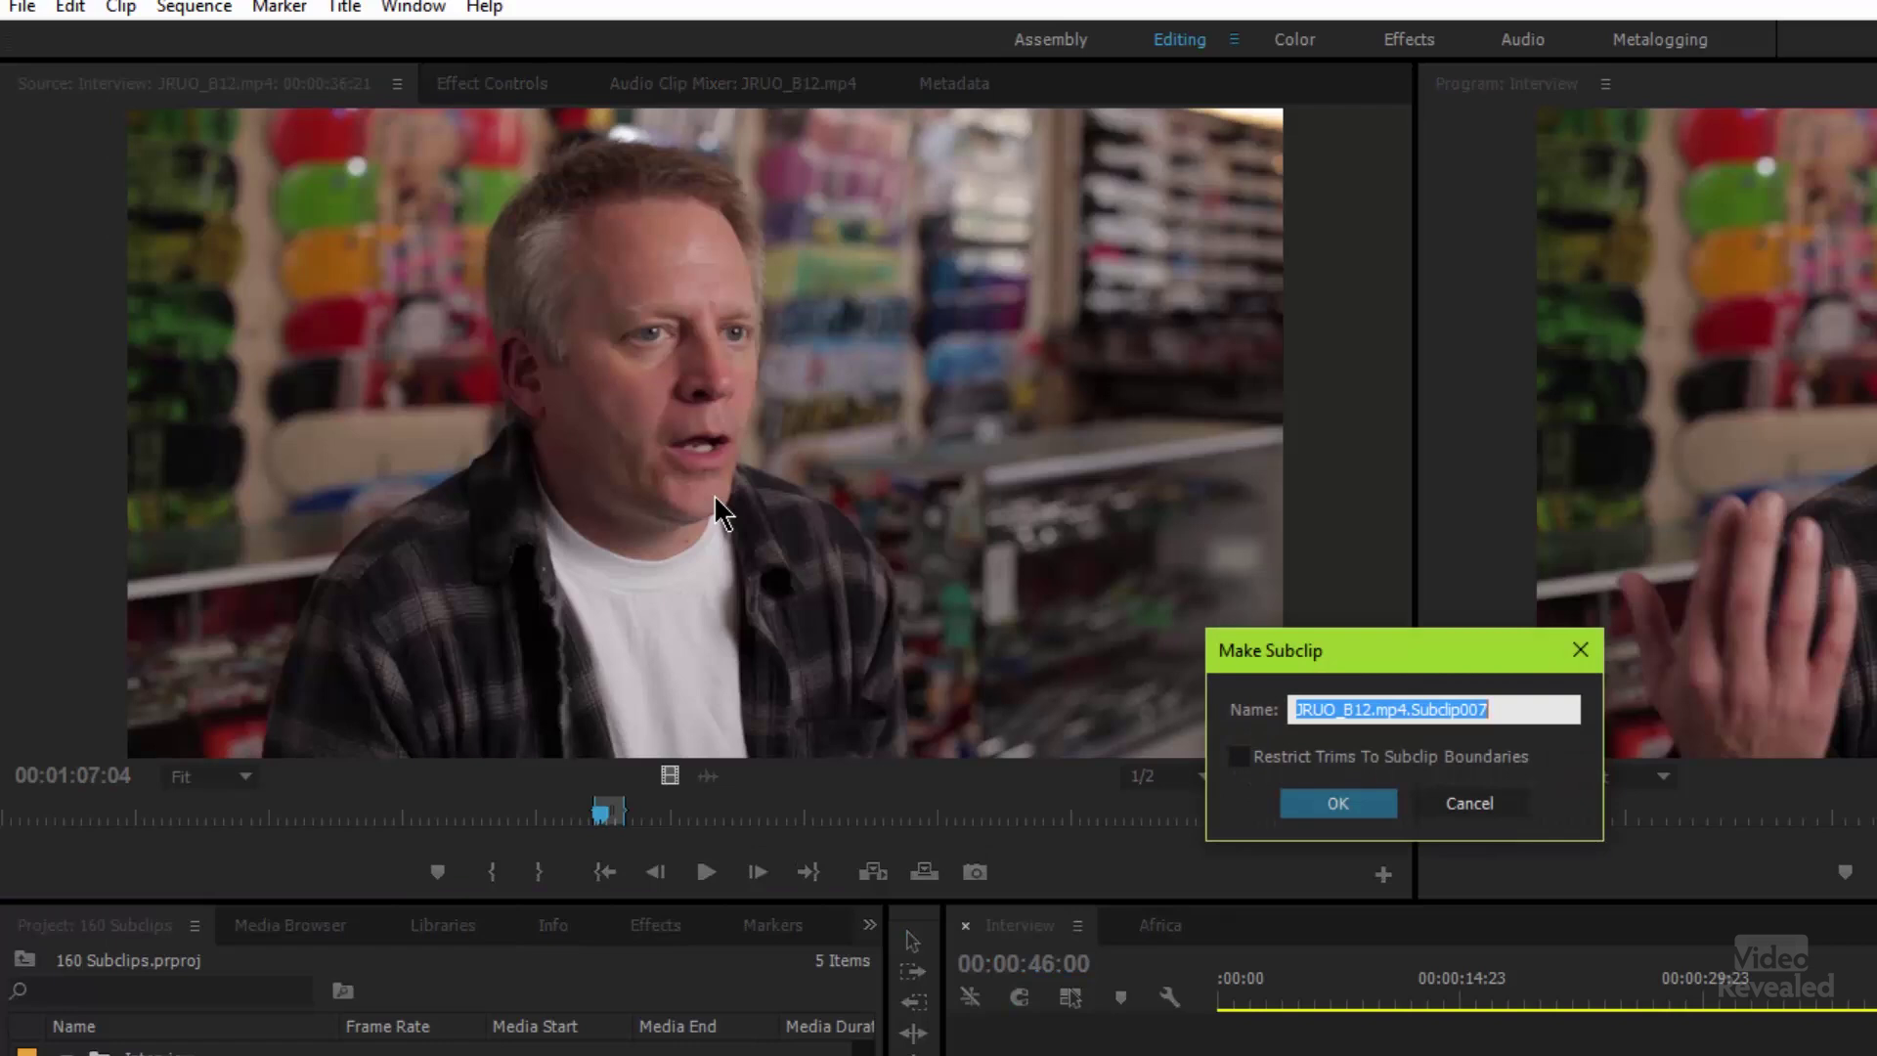
{"action": "type", "text": "SB003 YES"}
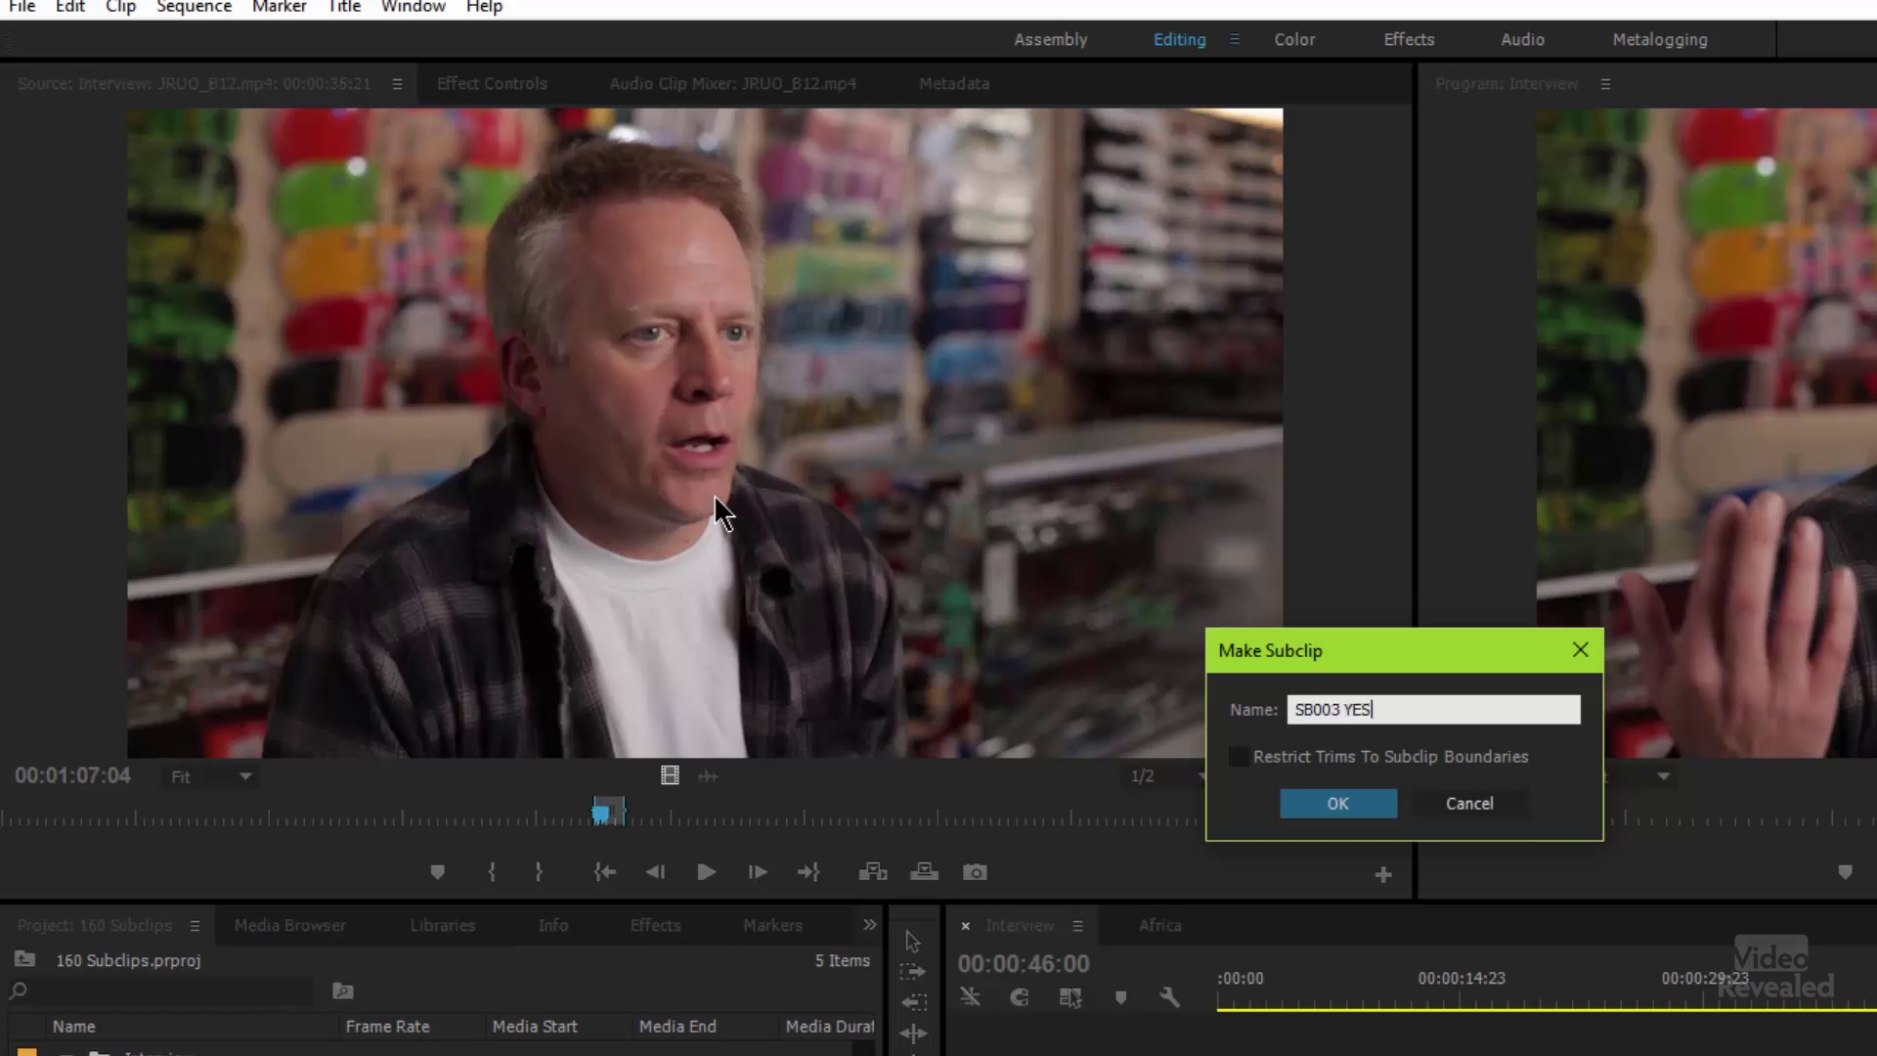
{"action": "left_click", "coordinate": [1329, 760]}
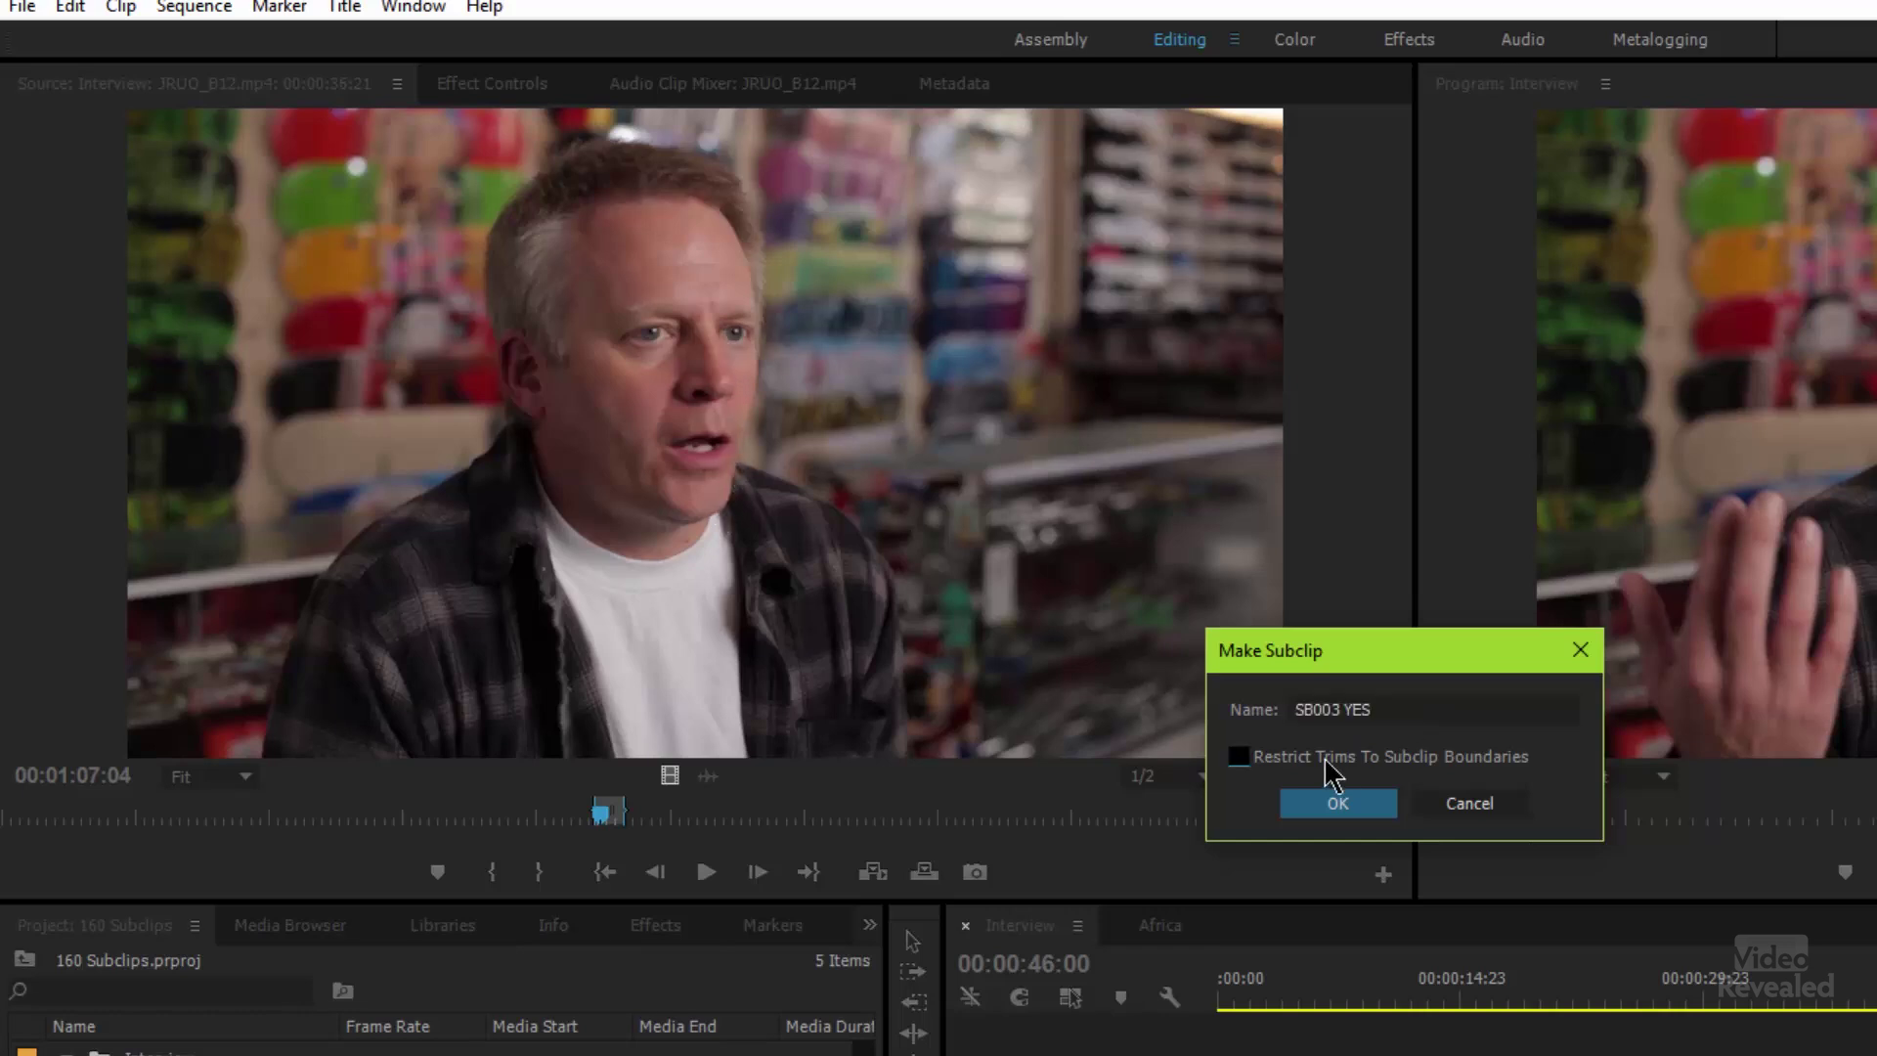
{"action": "left_click", "coordinate": [1328, 804]}
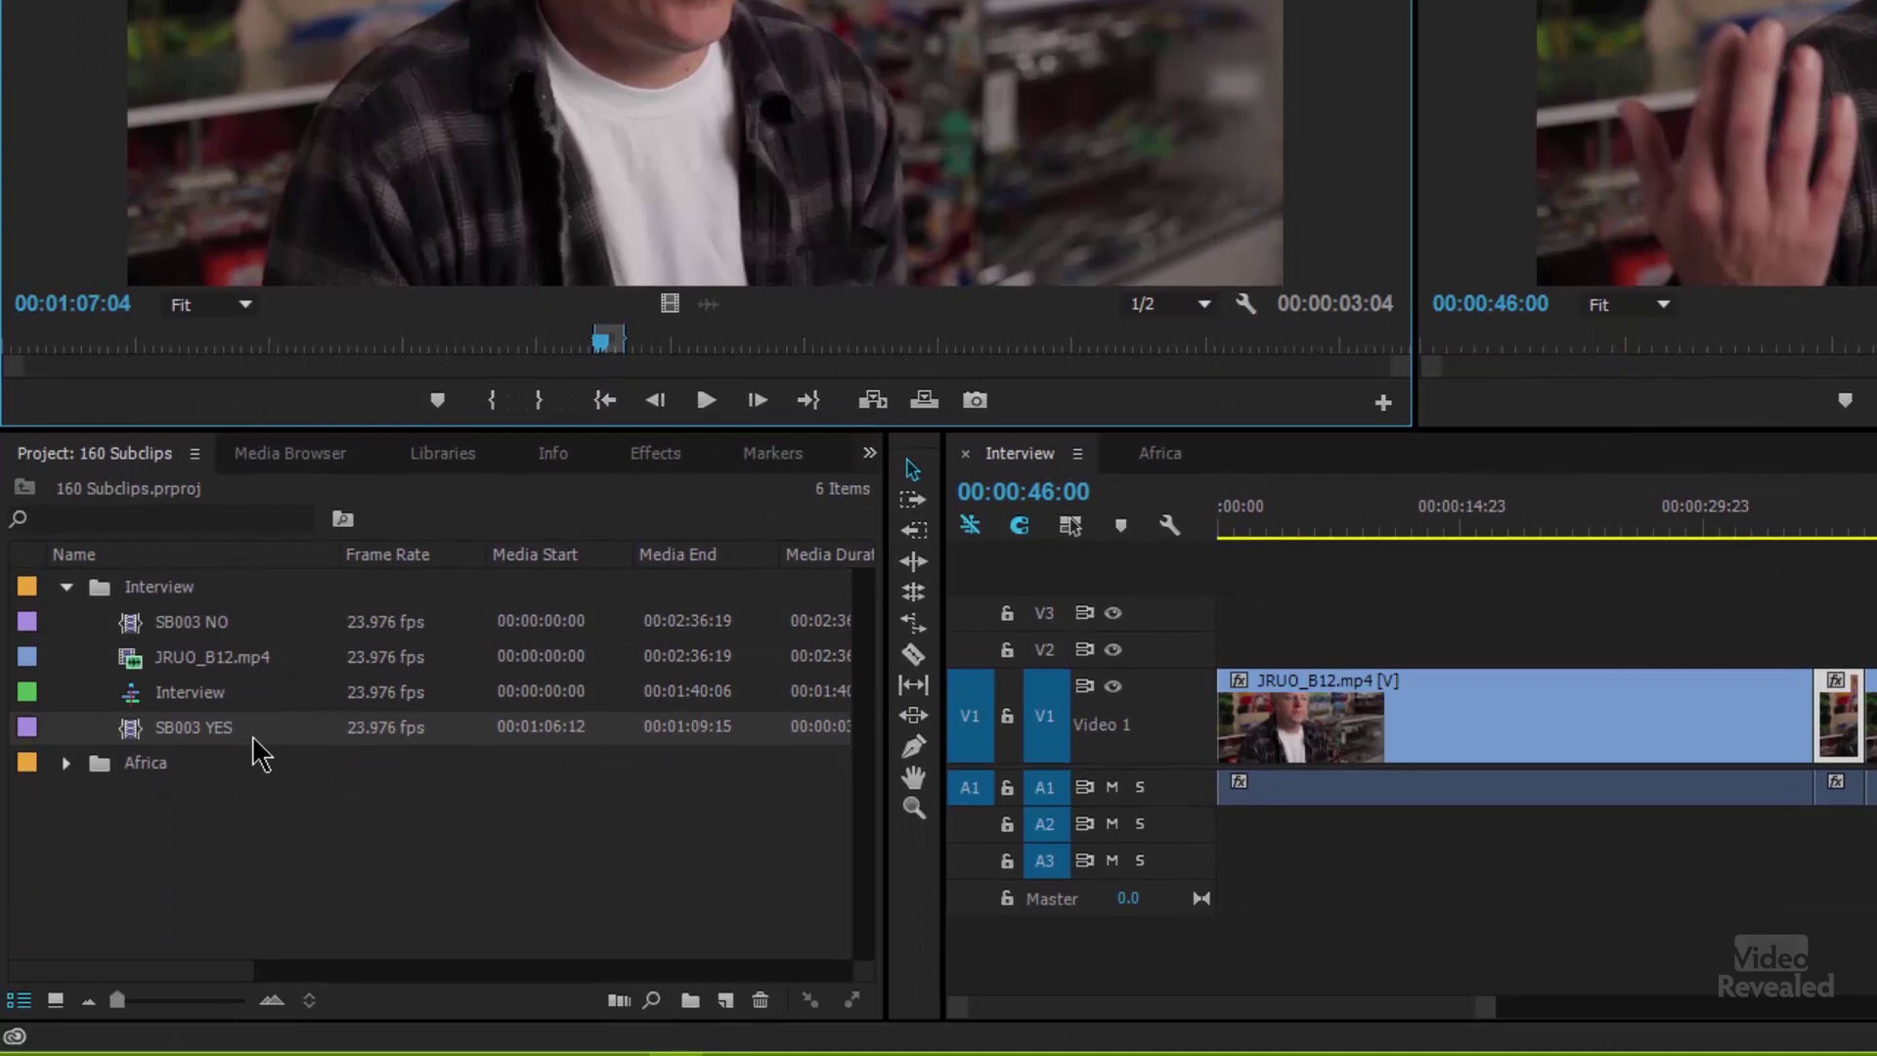
Place SB003 NO then SB003 YES at the end of the Interview sequence's V1 and zoom in
{"action": "left_click", "coordinate": [176, 631]}
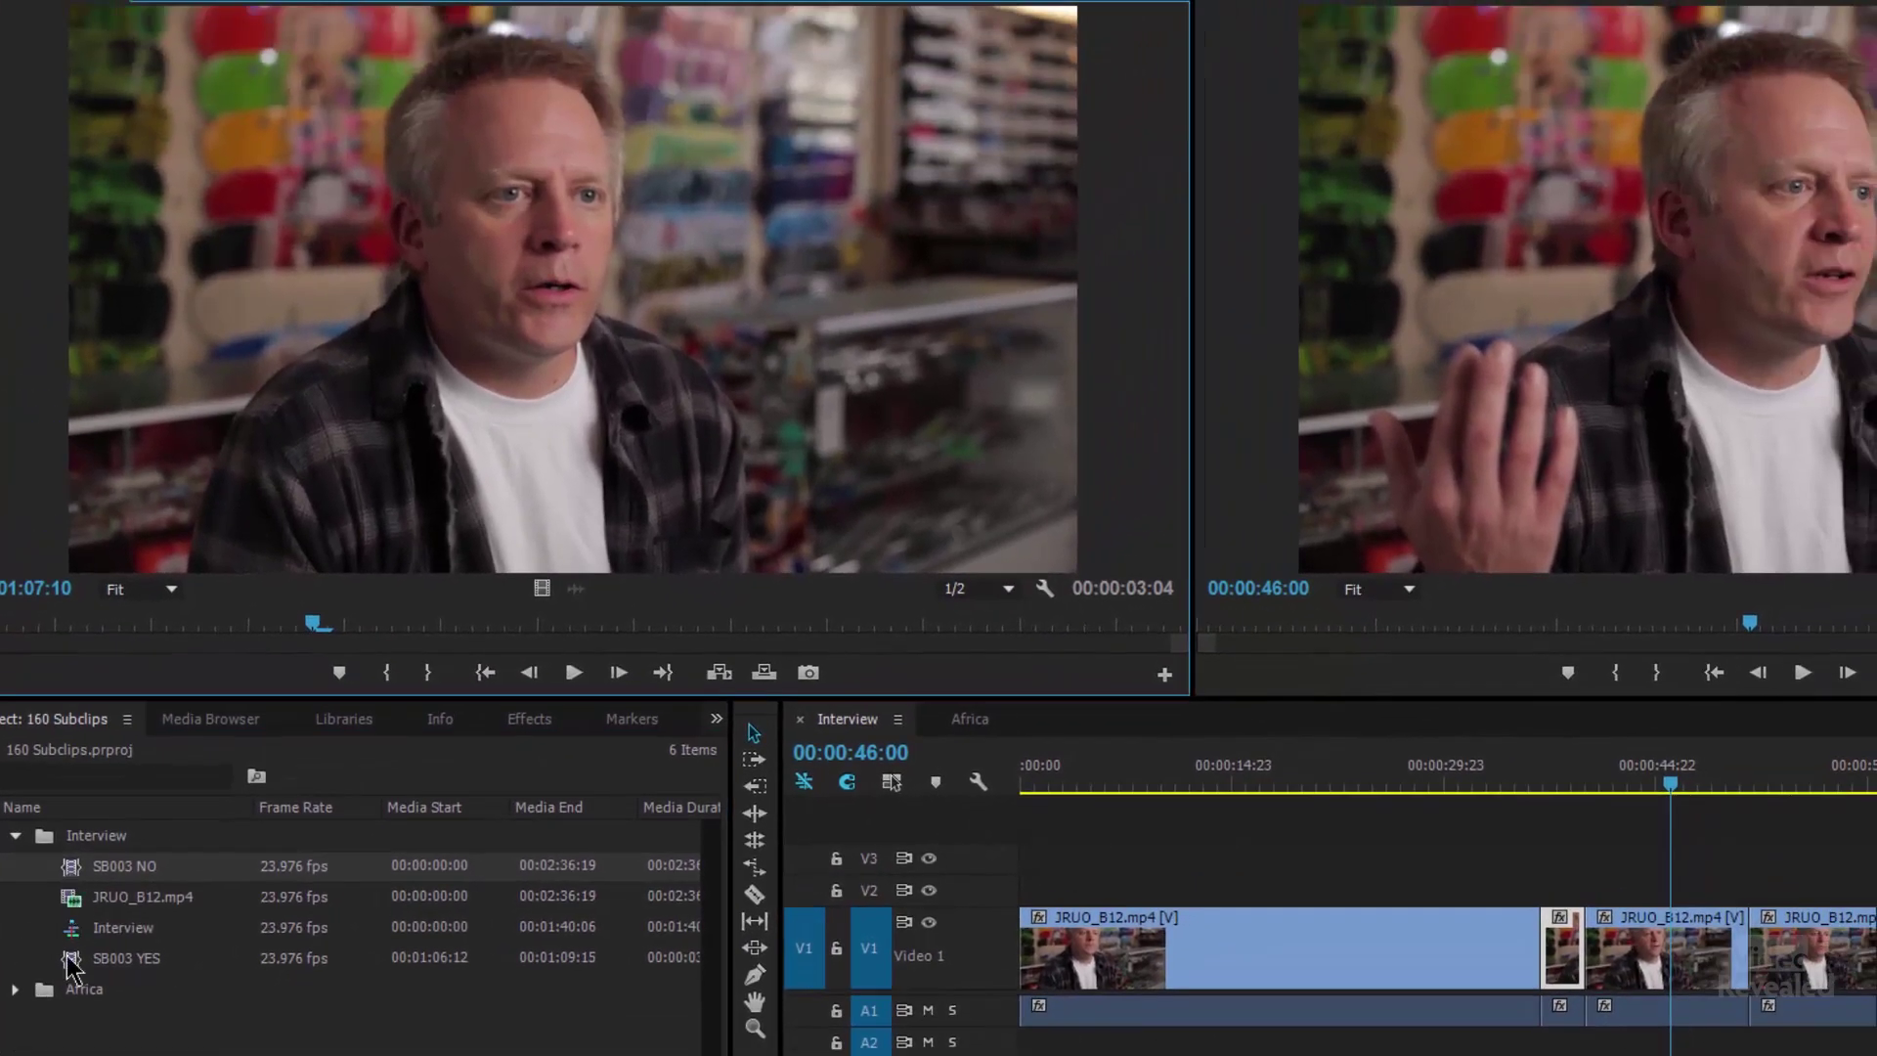
{"action": "double_click", "coordinate": [70, 963]}
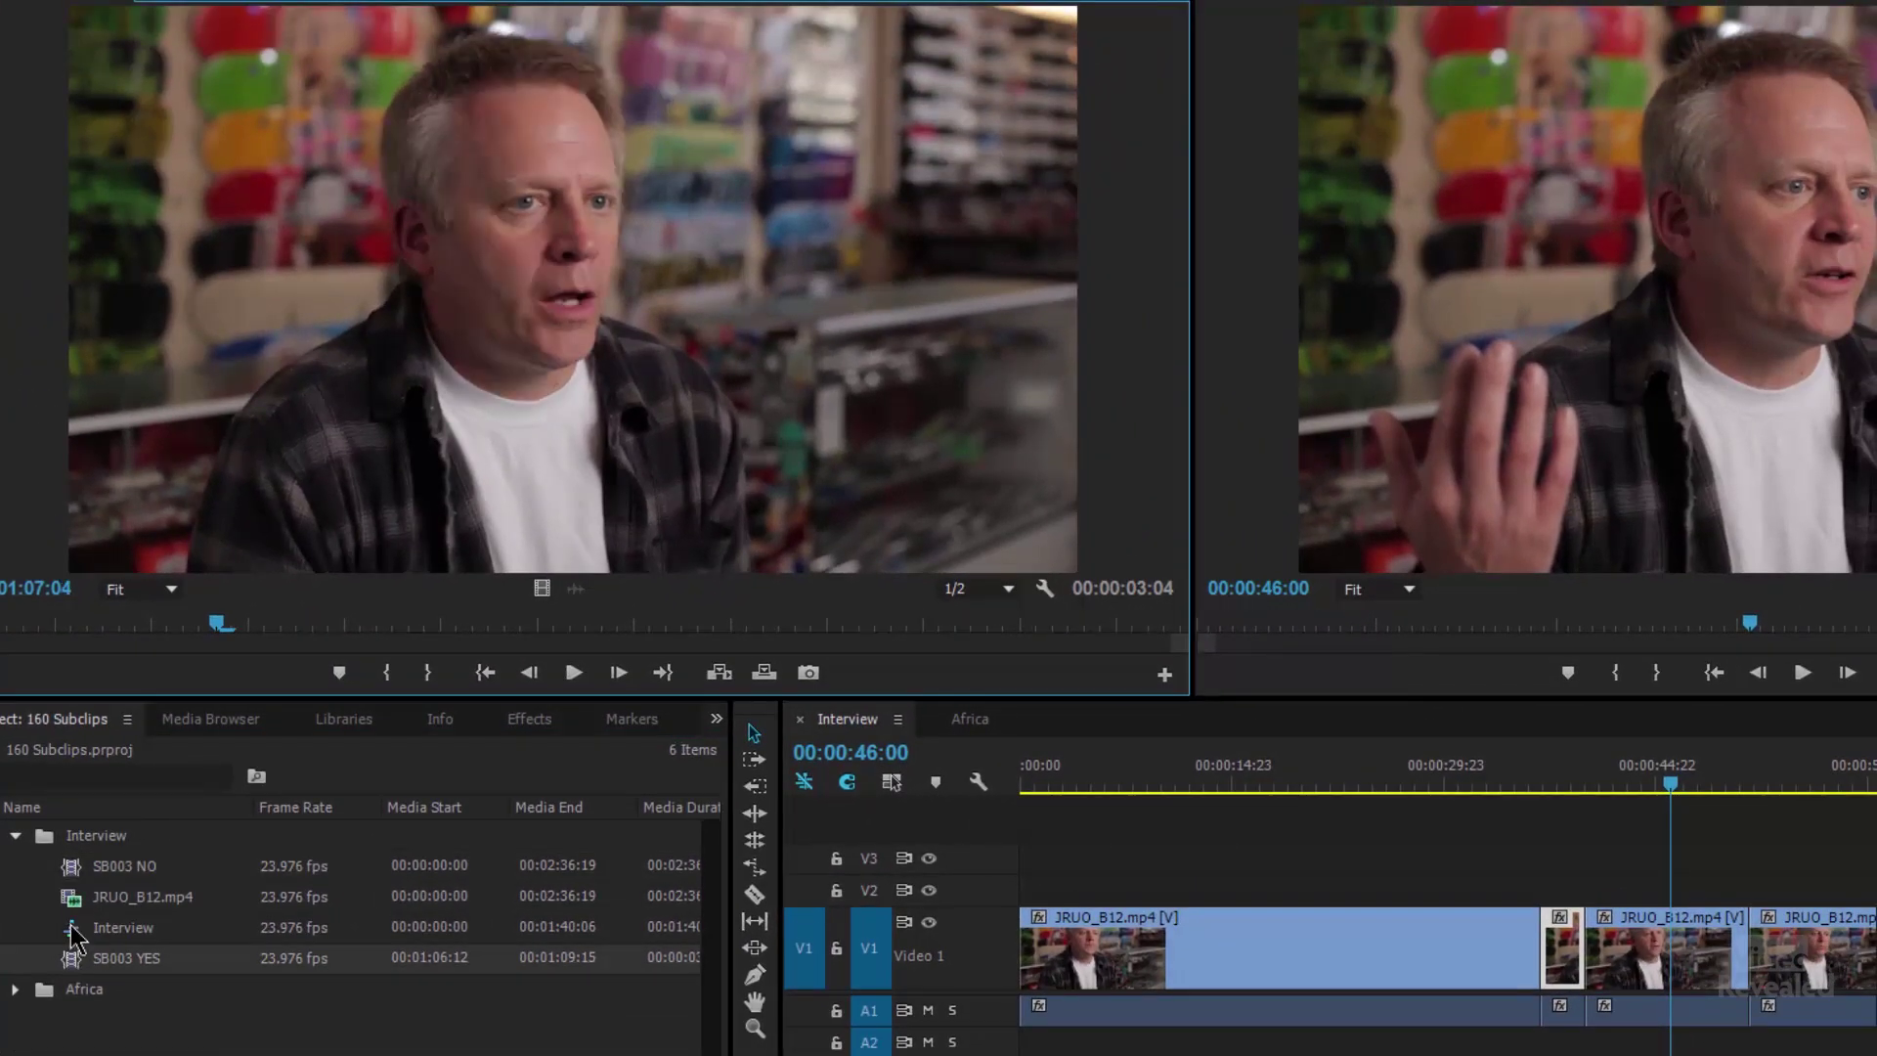
{"action": "double_click", "coordinate": [66, 865]}
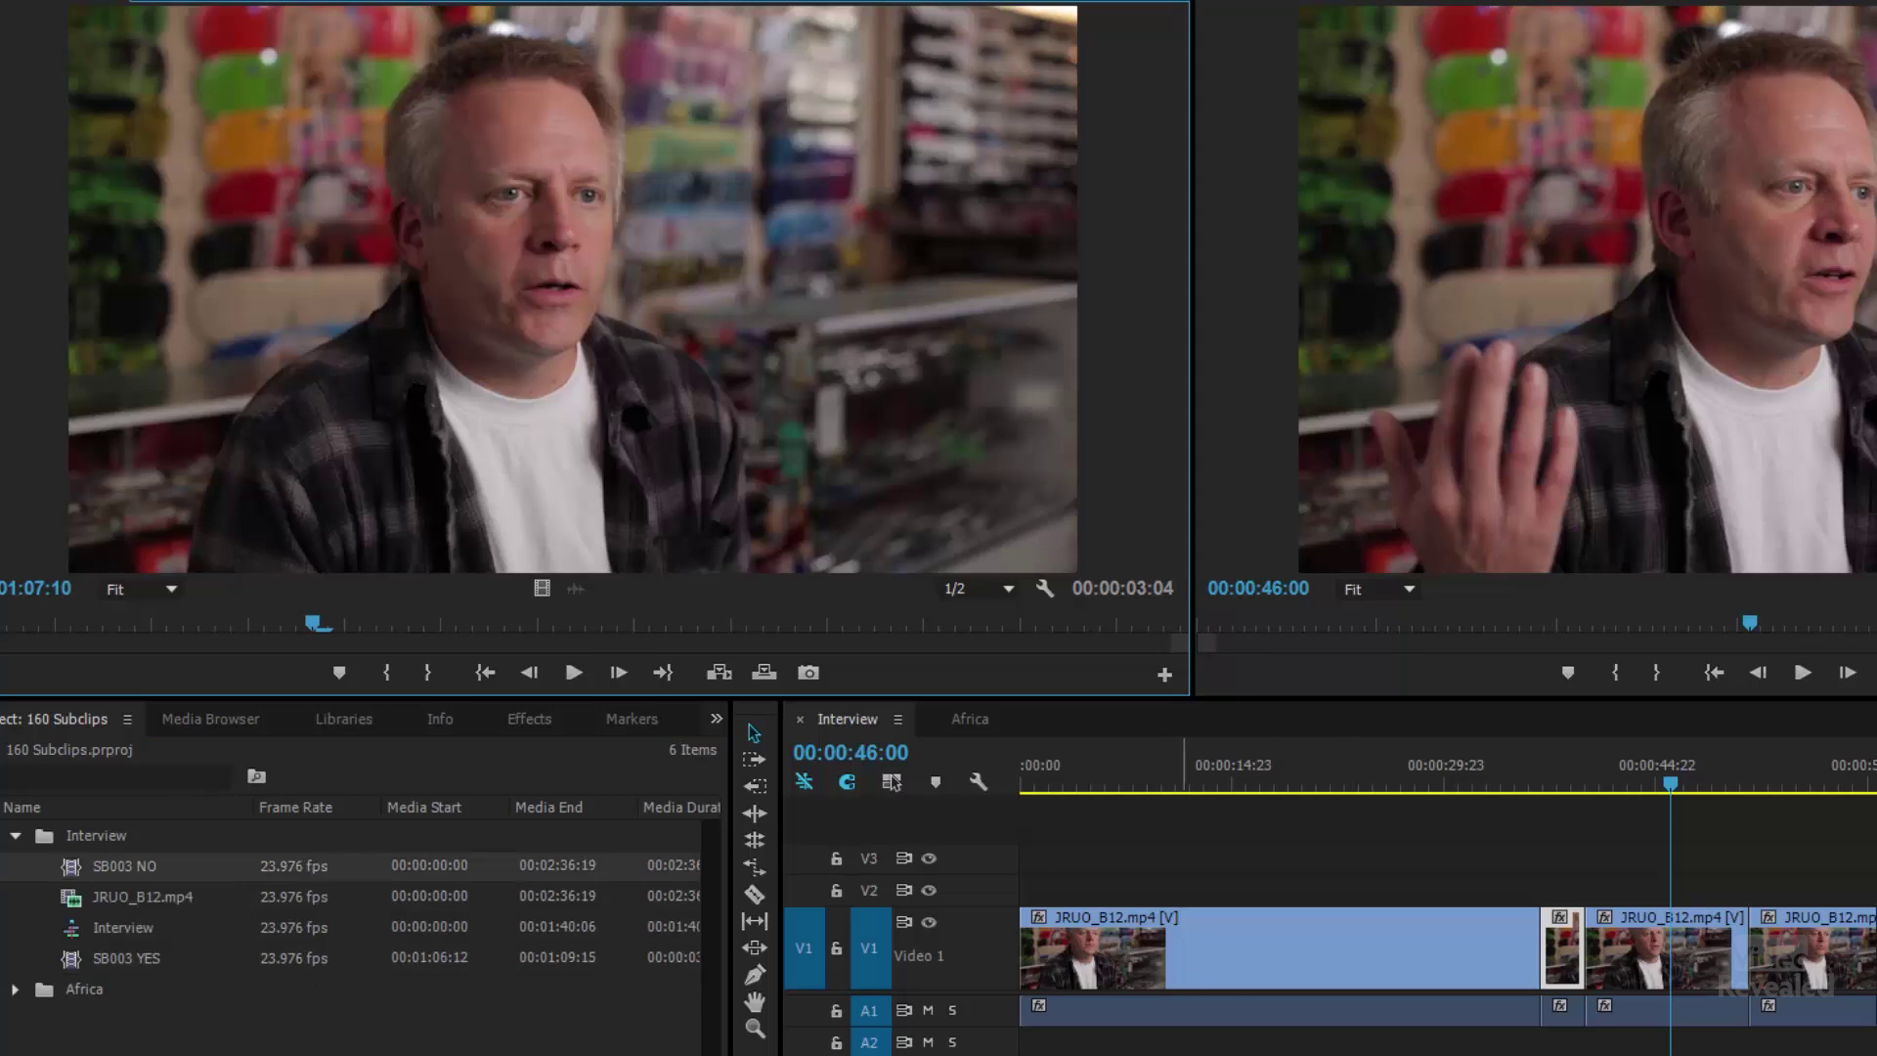
{"action": "scroll", "coordinate": [1446, 928], "scroll_direction": "right", "scroll_amount": 10}
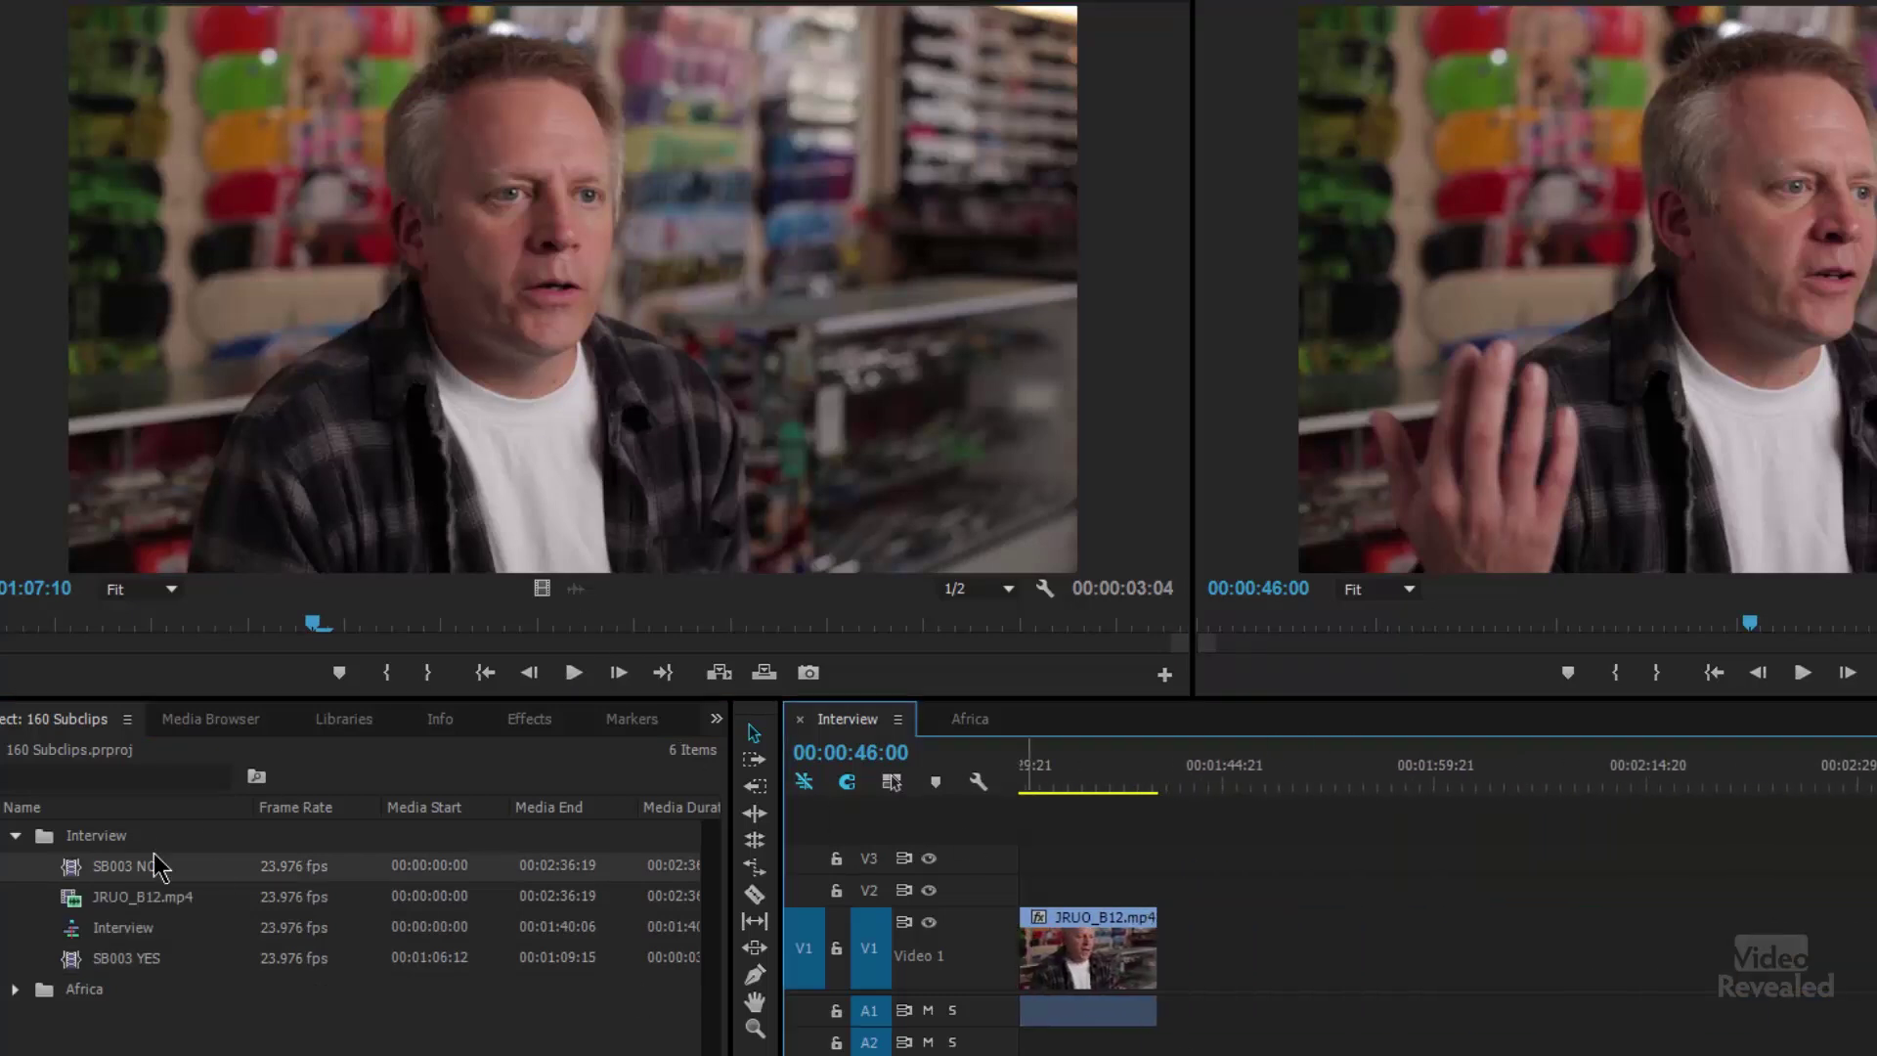
{"action": "left_click_drag", "start_coordinate": [70, 860], "coordinate": [1327, 946]}
{"action": "left_click_drag", "start_coordinate": [71, 963], "coordinate": [1376, 967]}
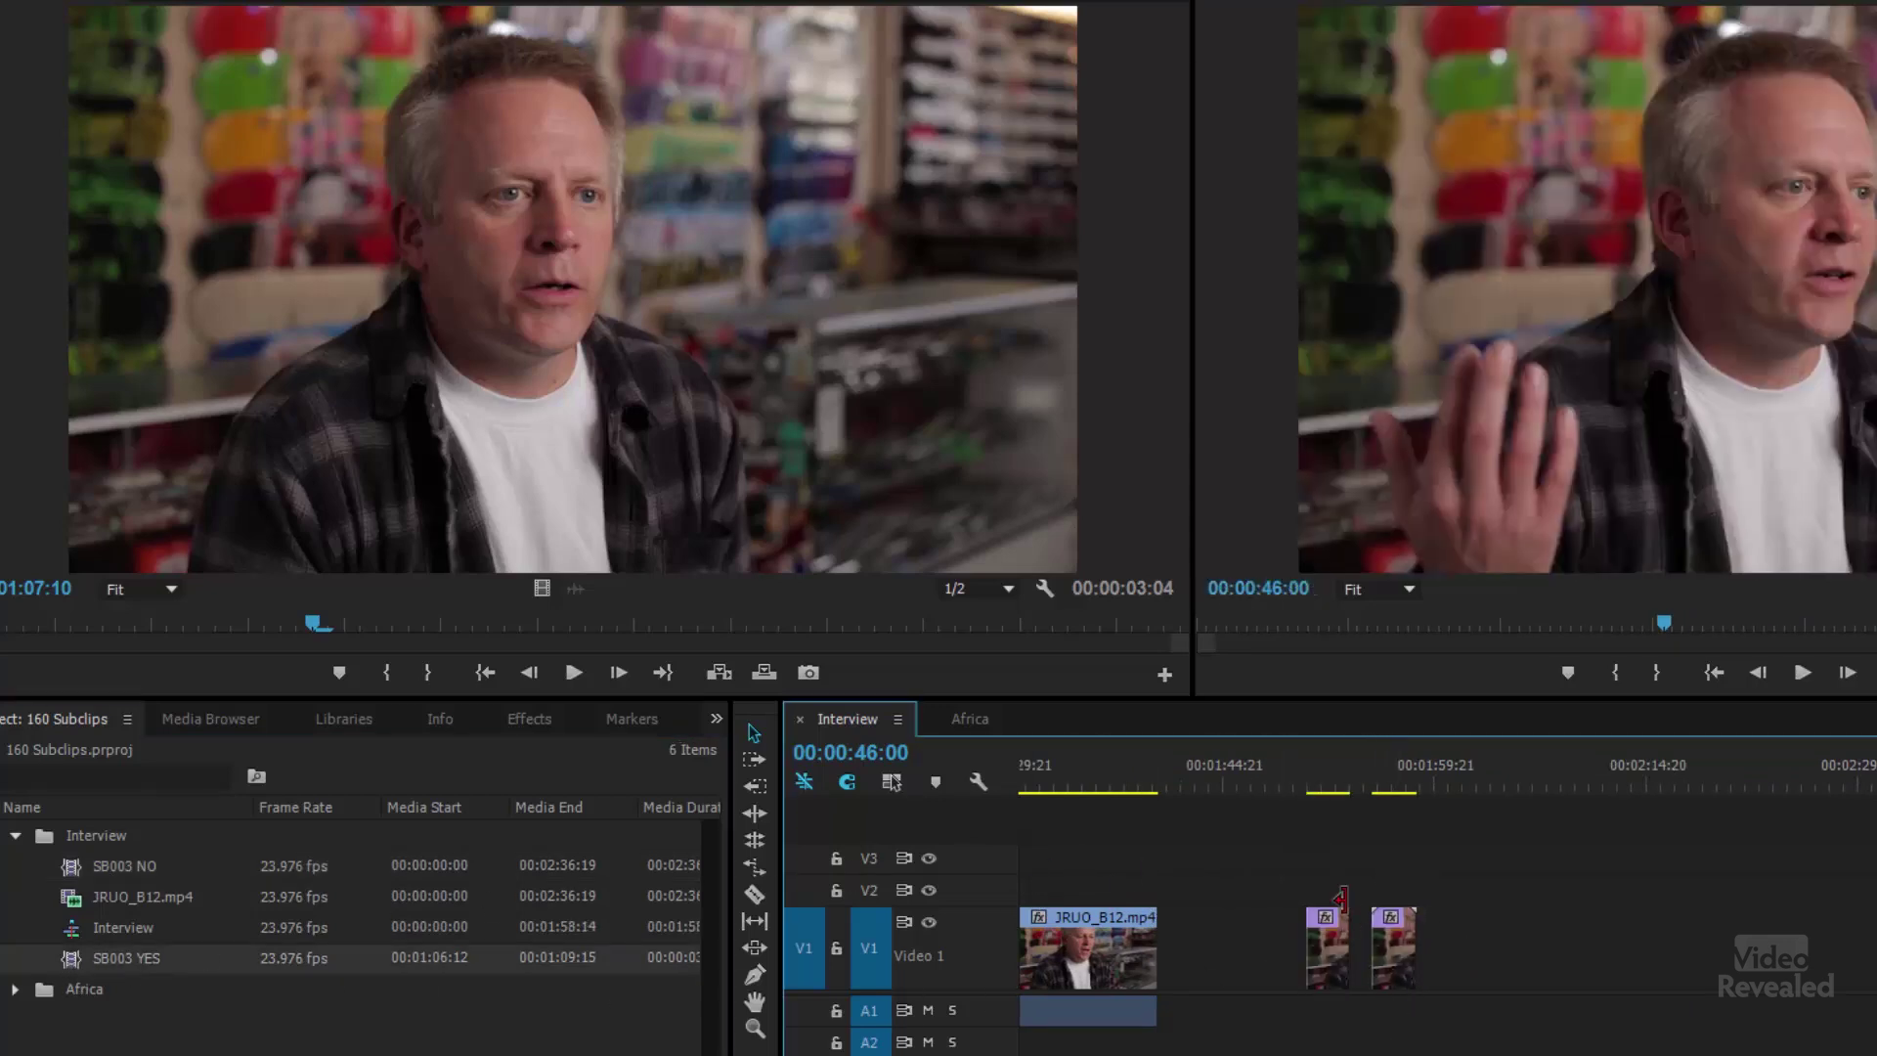
{"action": "left_click", "coordinate": [1359, 772]}
{"action": "key", "text": "="}
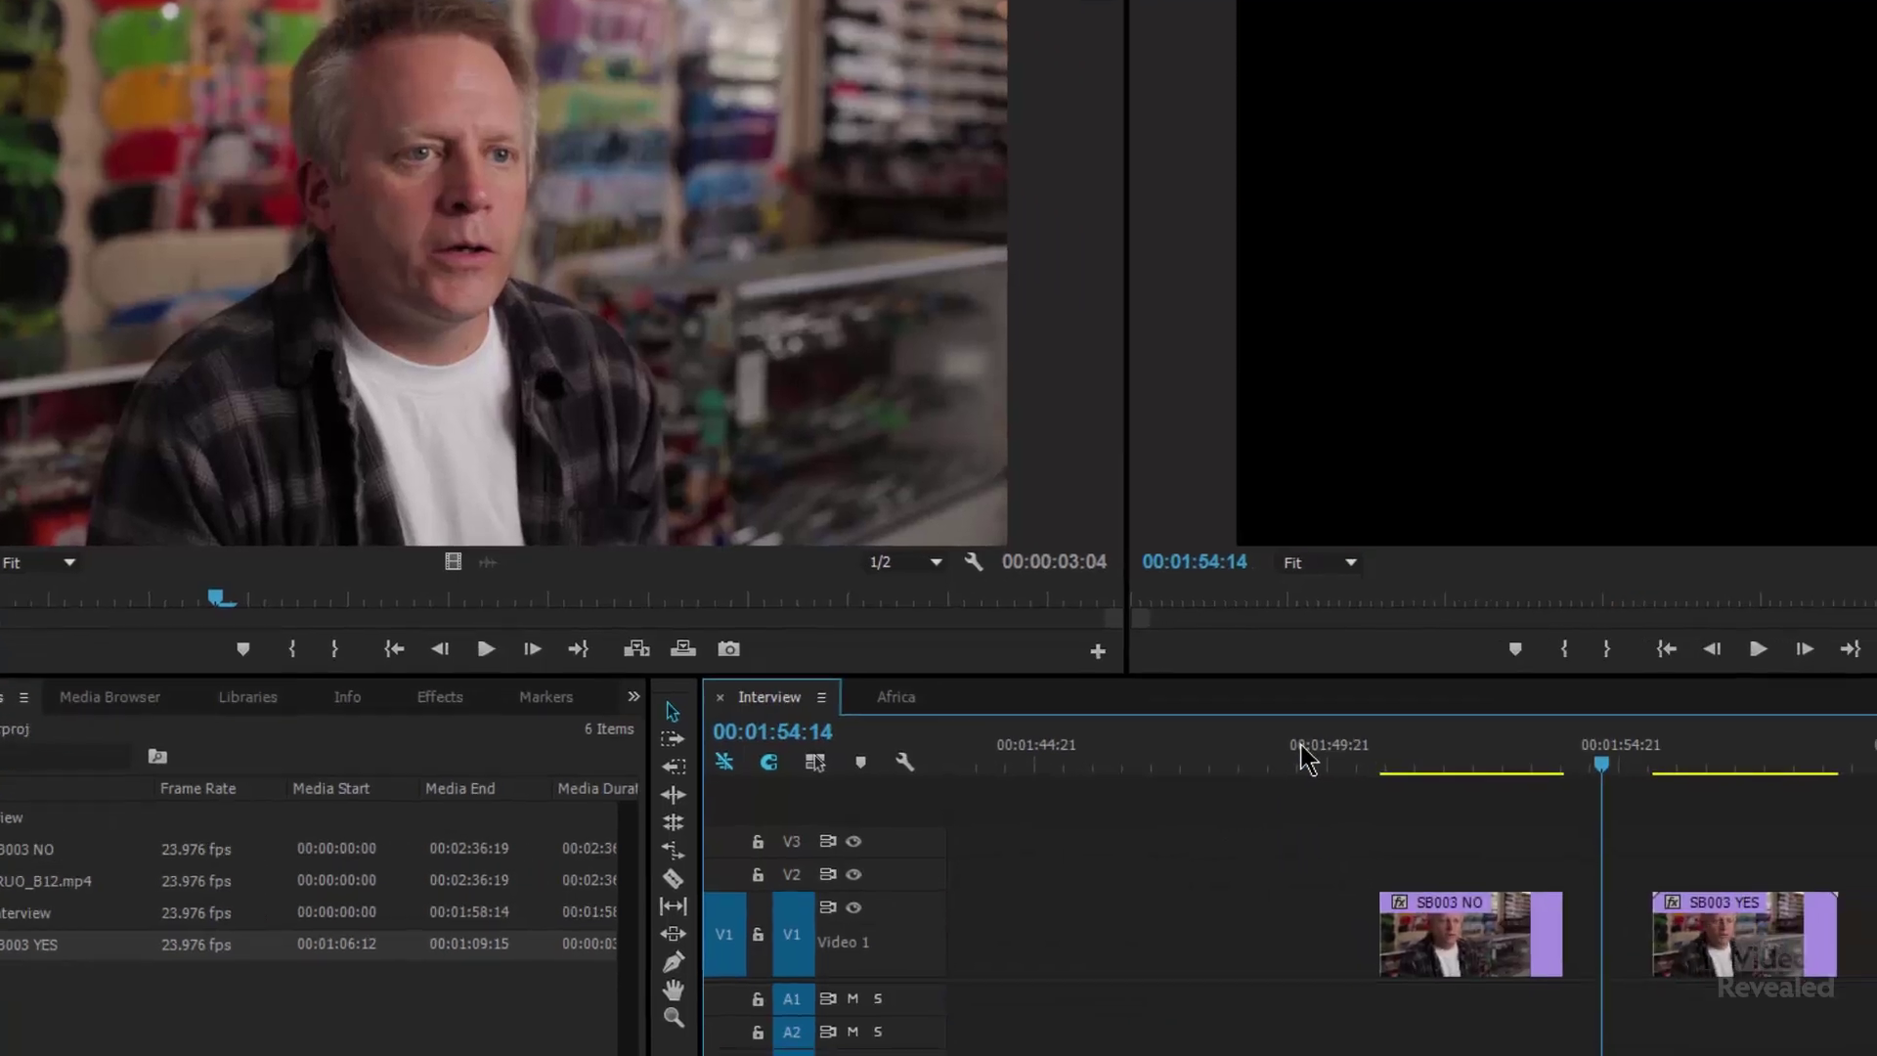
{"action": "key", "text": "="}
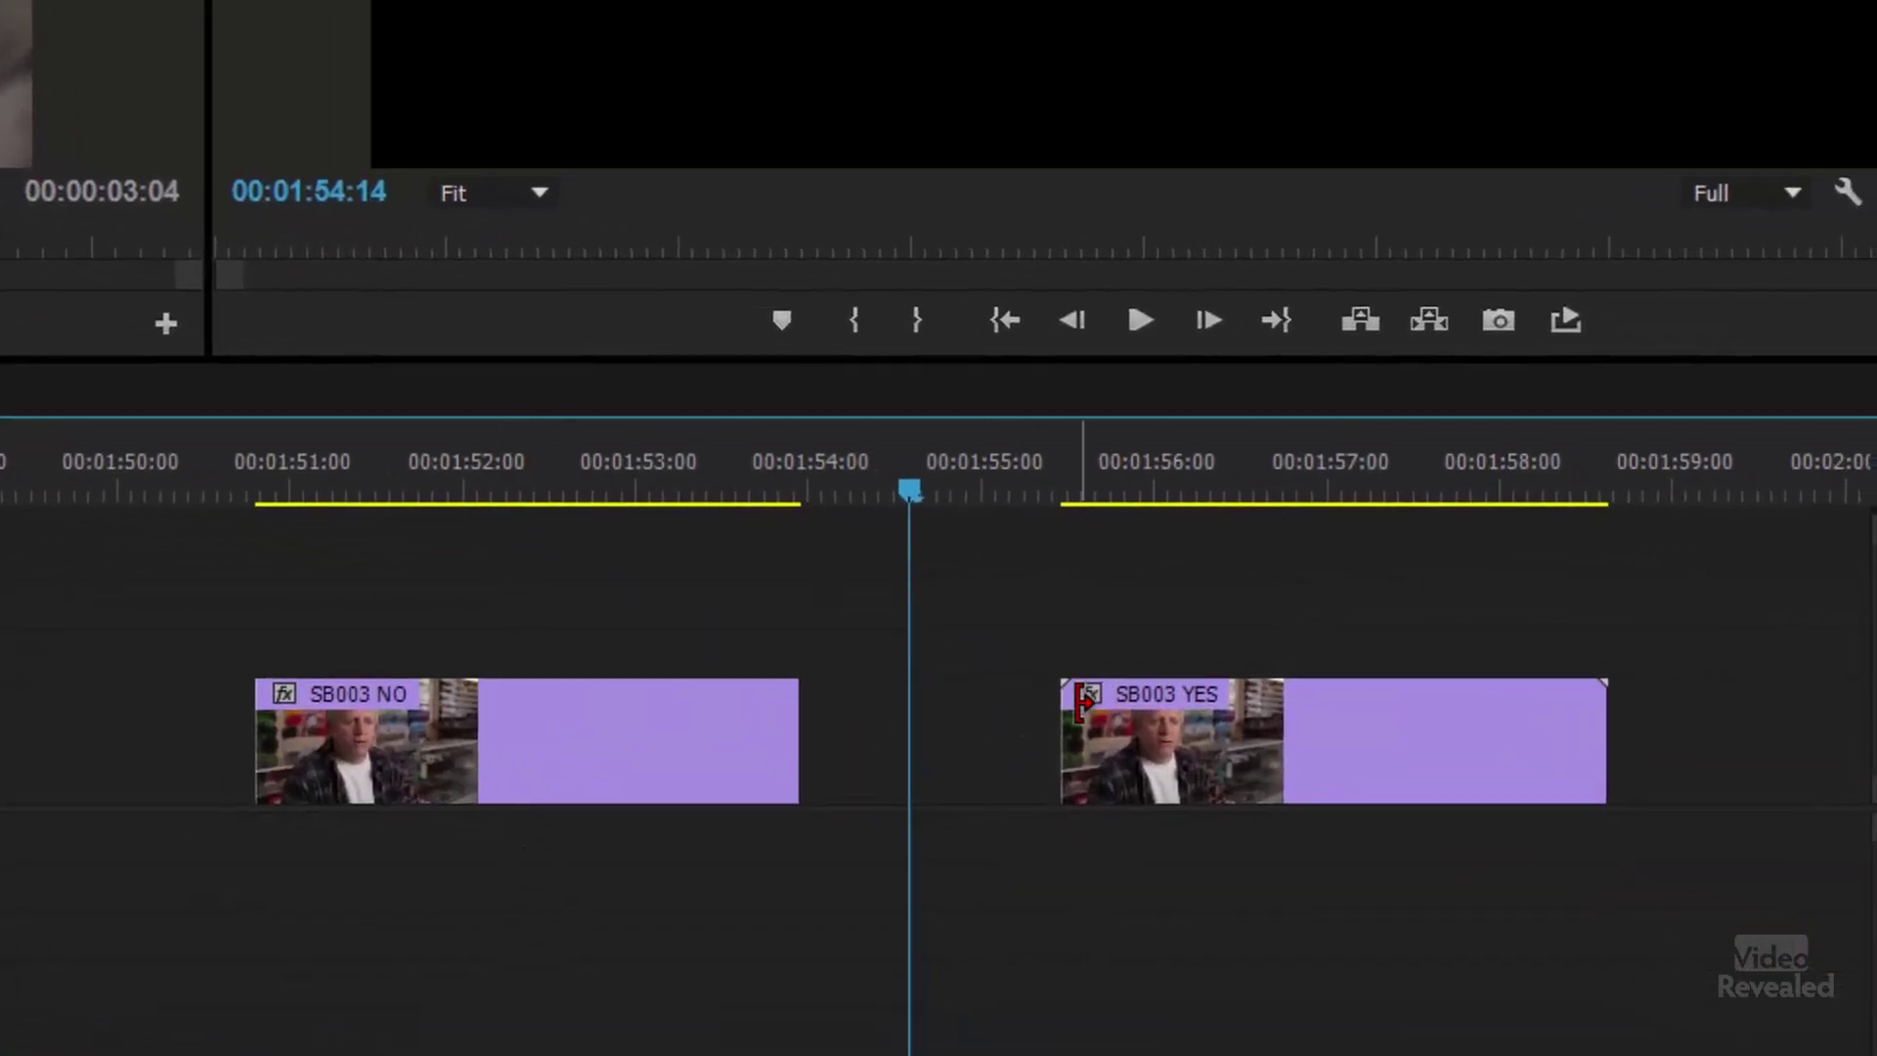
Enlarge the Video 1 track height so the SB003 subclips show bigger thumbnails
{"action": "key", "text": "ctrl+="}
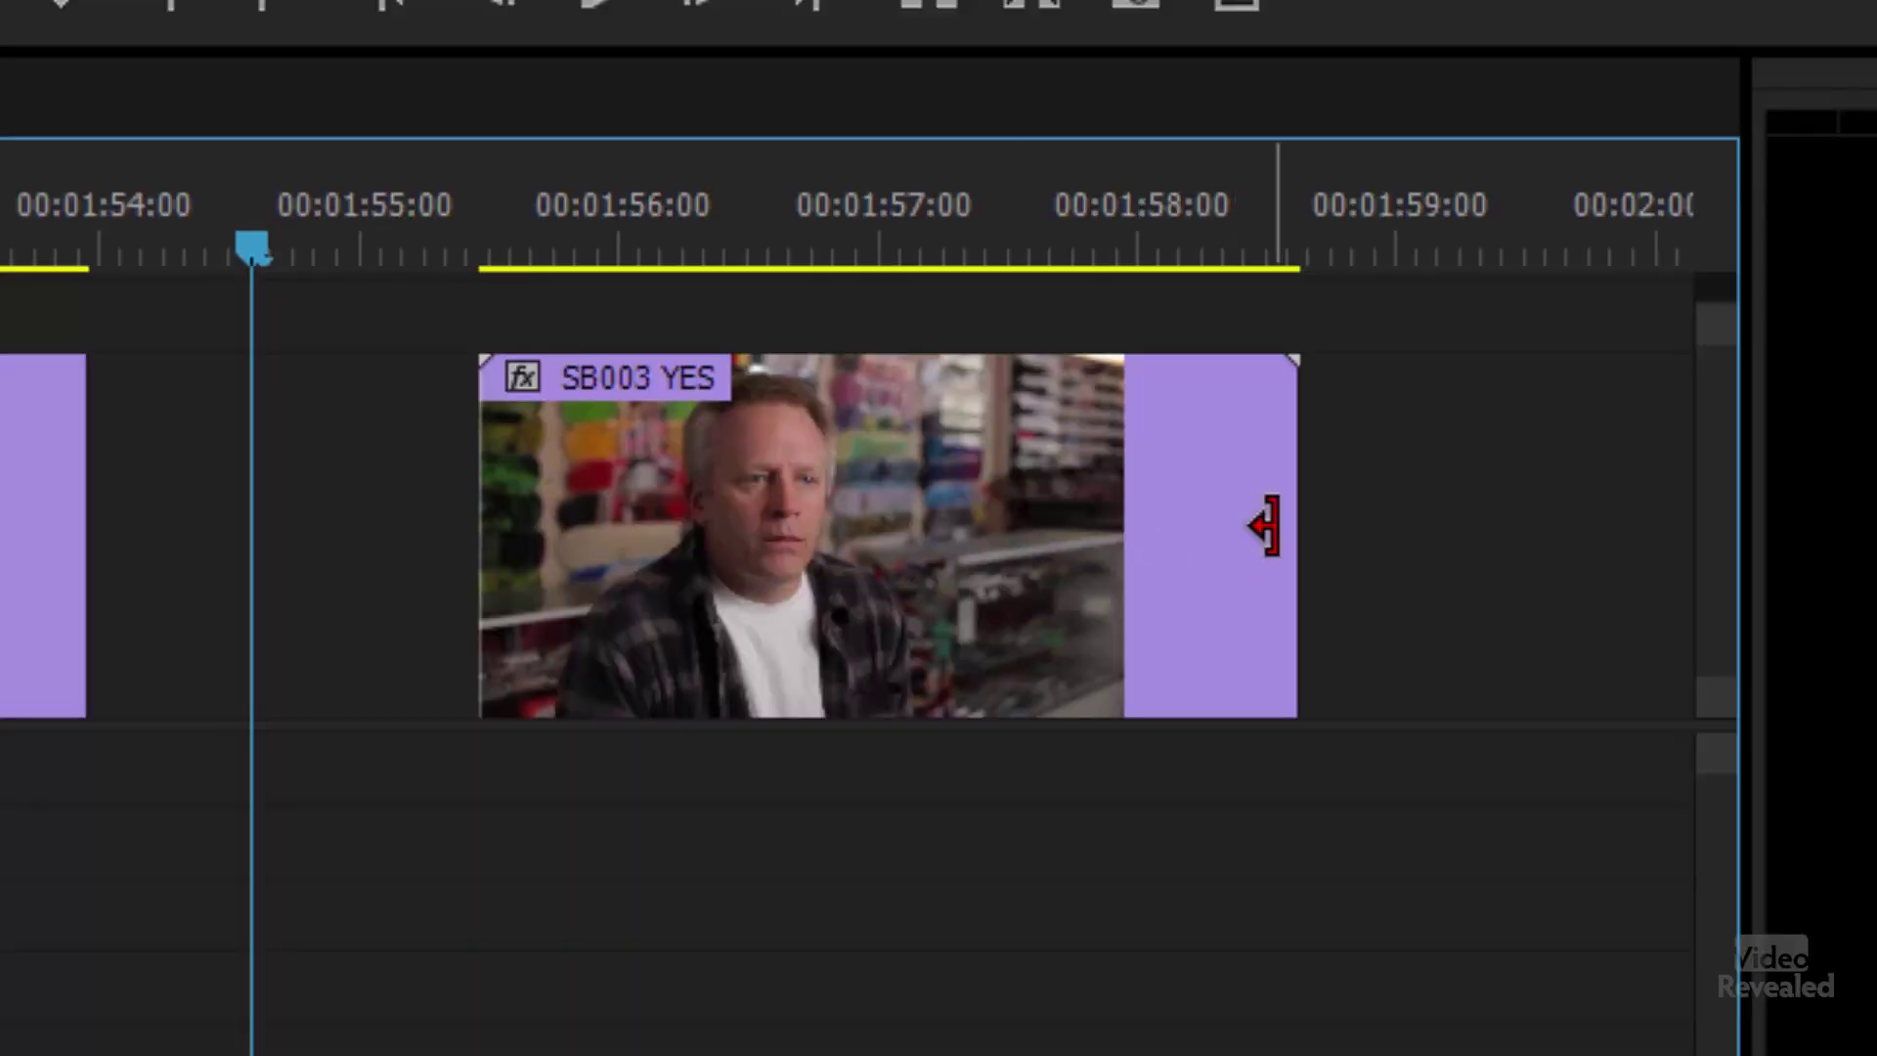
{"action": "left_click_drag", "start_coordinate": [1271, 528], "coordinate": [1249, 466]}
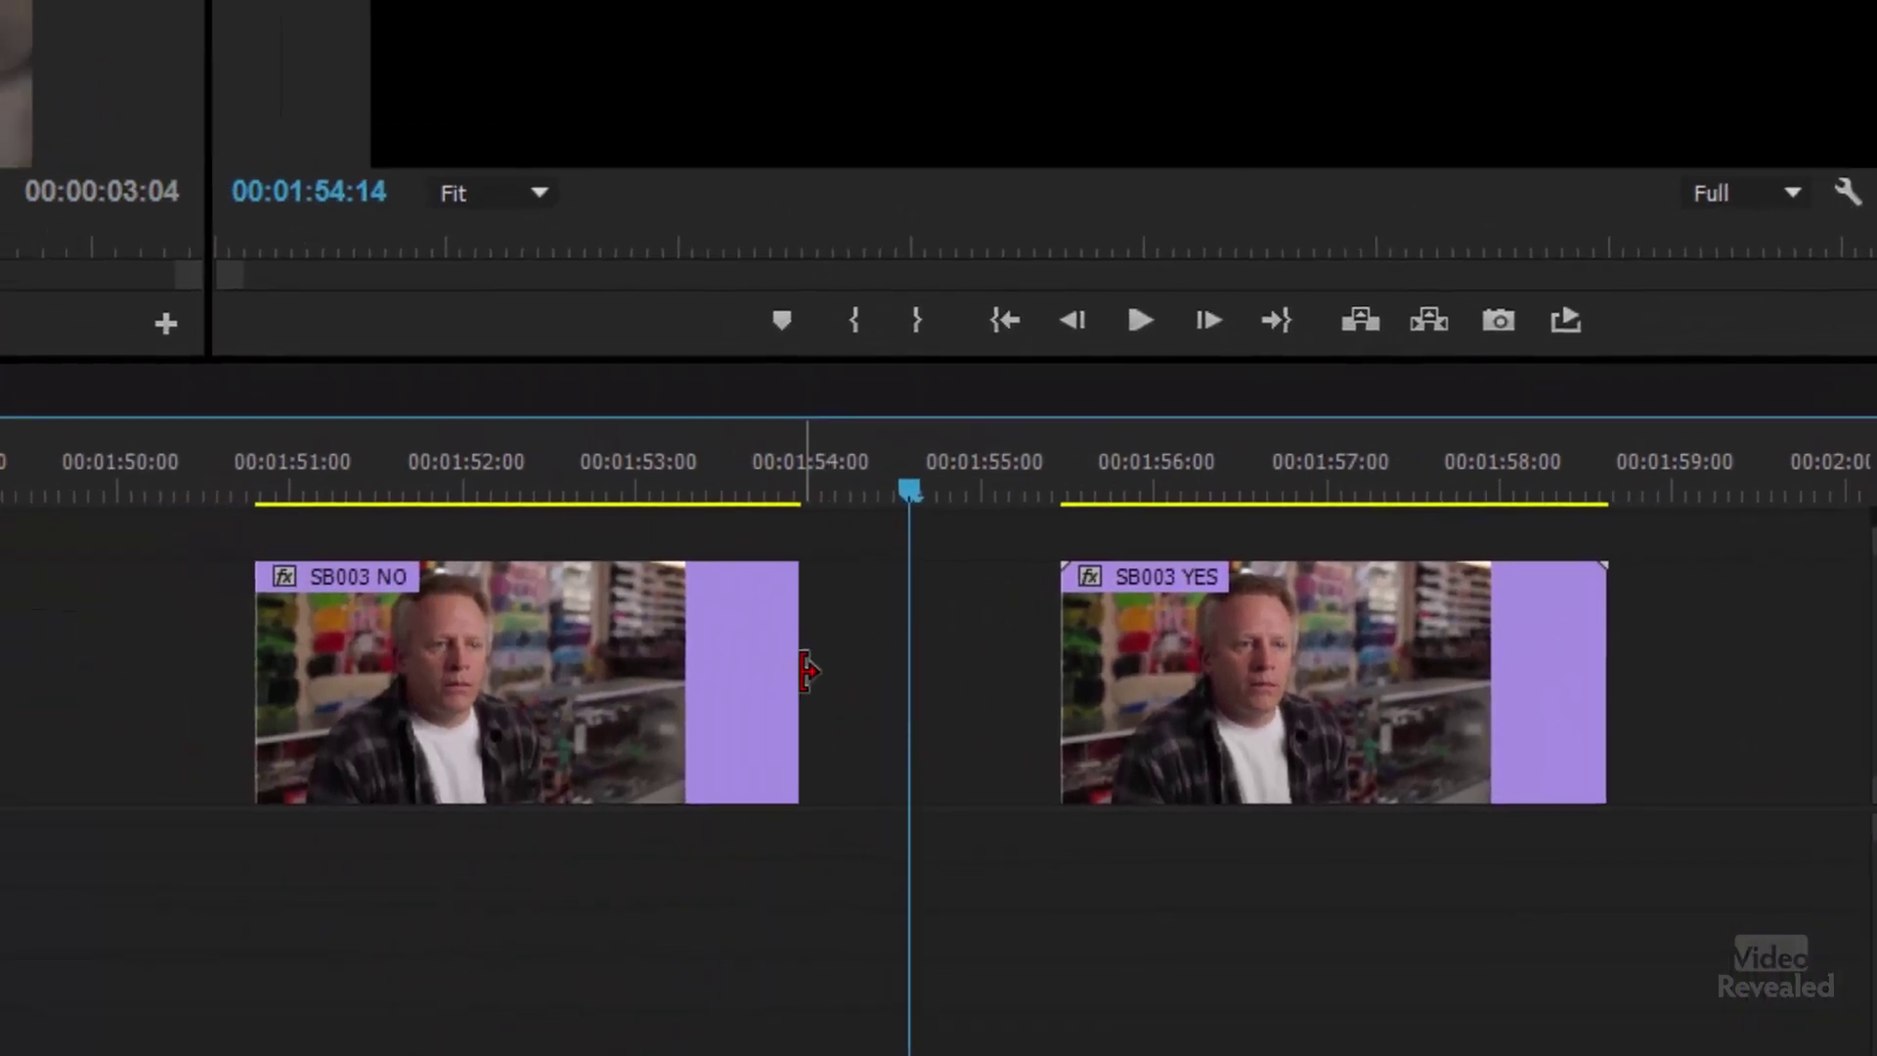
{"action": "left_click_drag", "start_coordinate": [794, 672], "coordinate": [846, 678]}
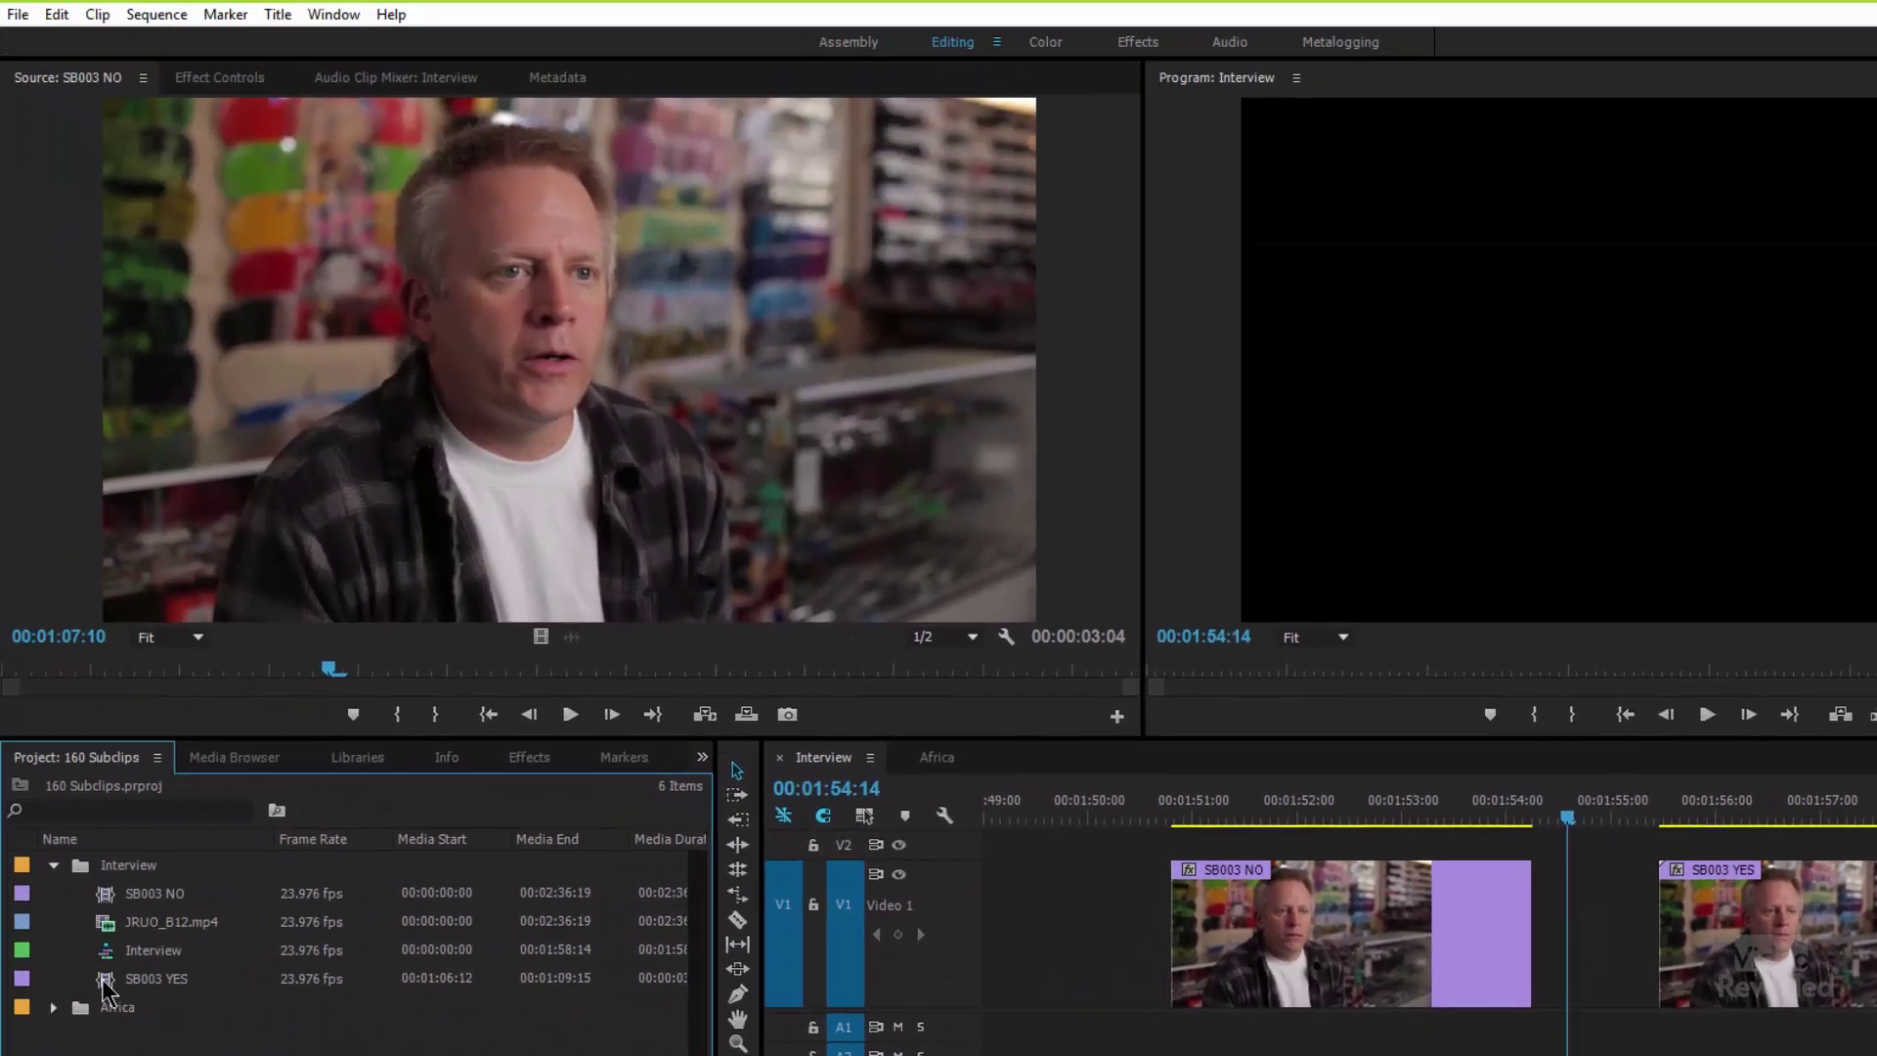
Open Clip > Edit Subclip for SB003 YES to view its 00:01:06:12–00:01:09:15 range
{"action": "left_click", "coordinate": [106, 982]}
{"action": "left_click", "coordinate": [97, 14]}
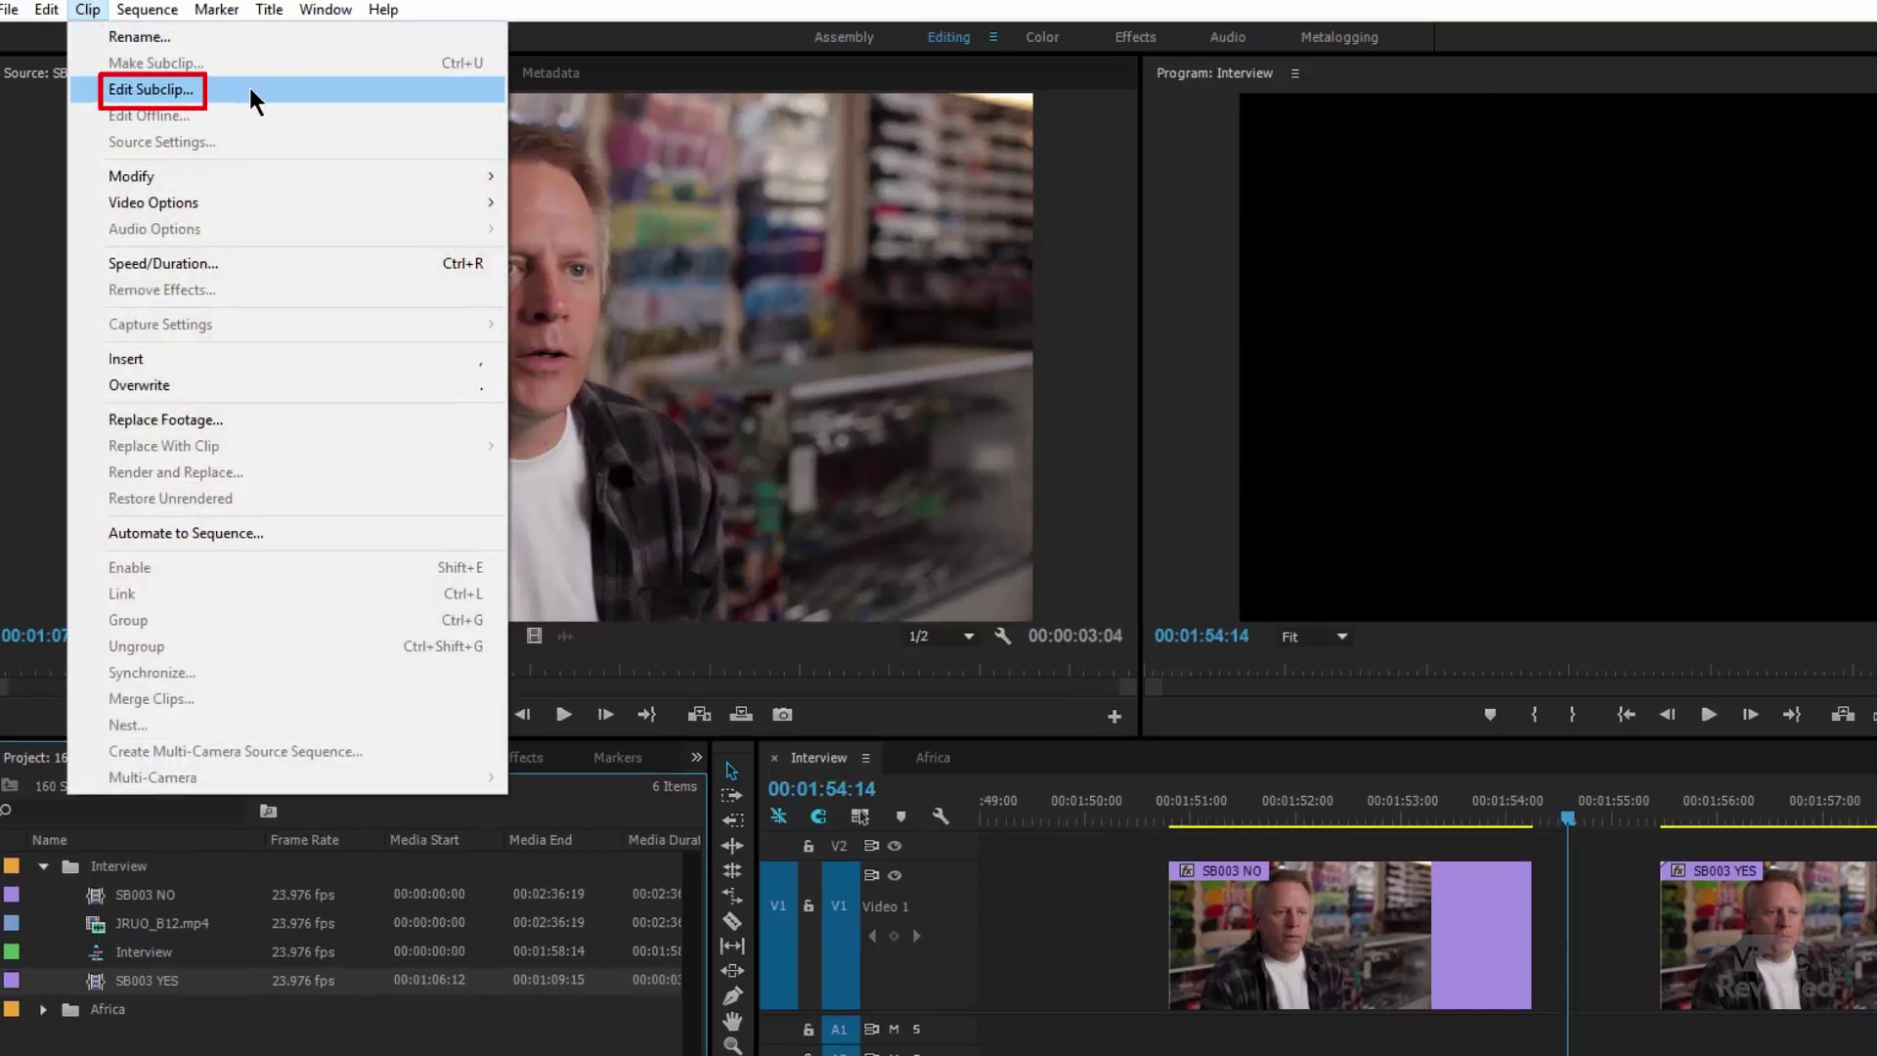
{"action": "left_click", "coordinate": [252, 90]}
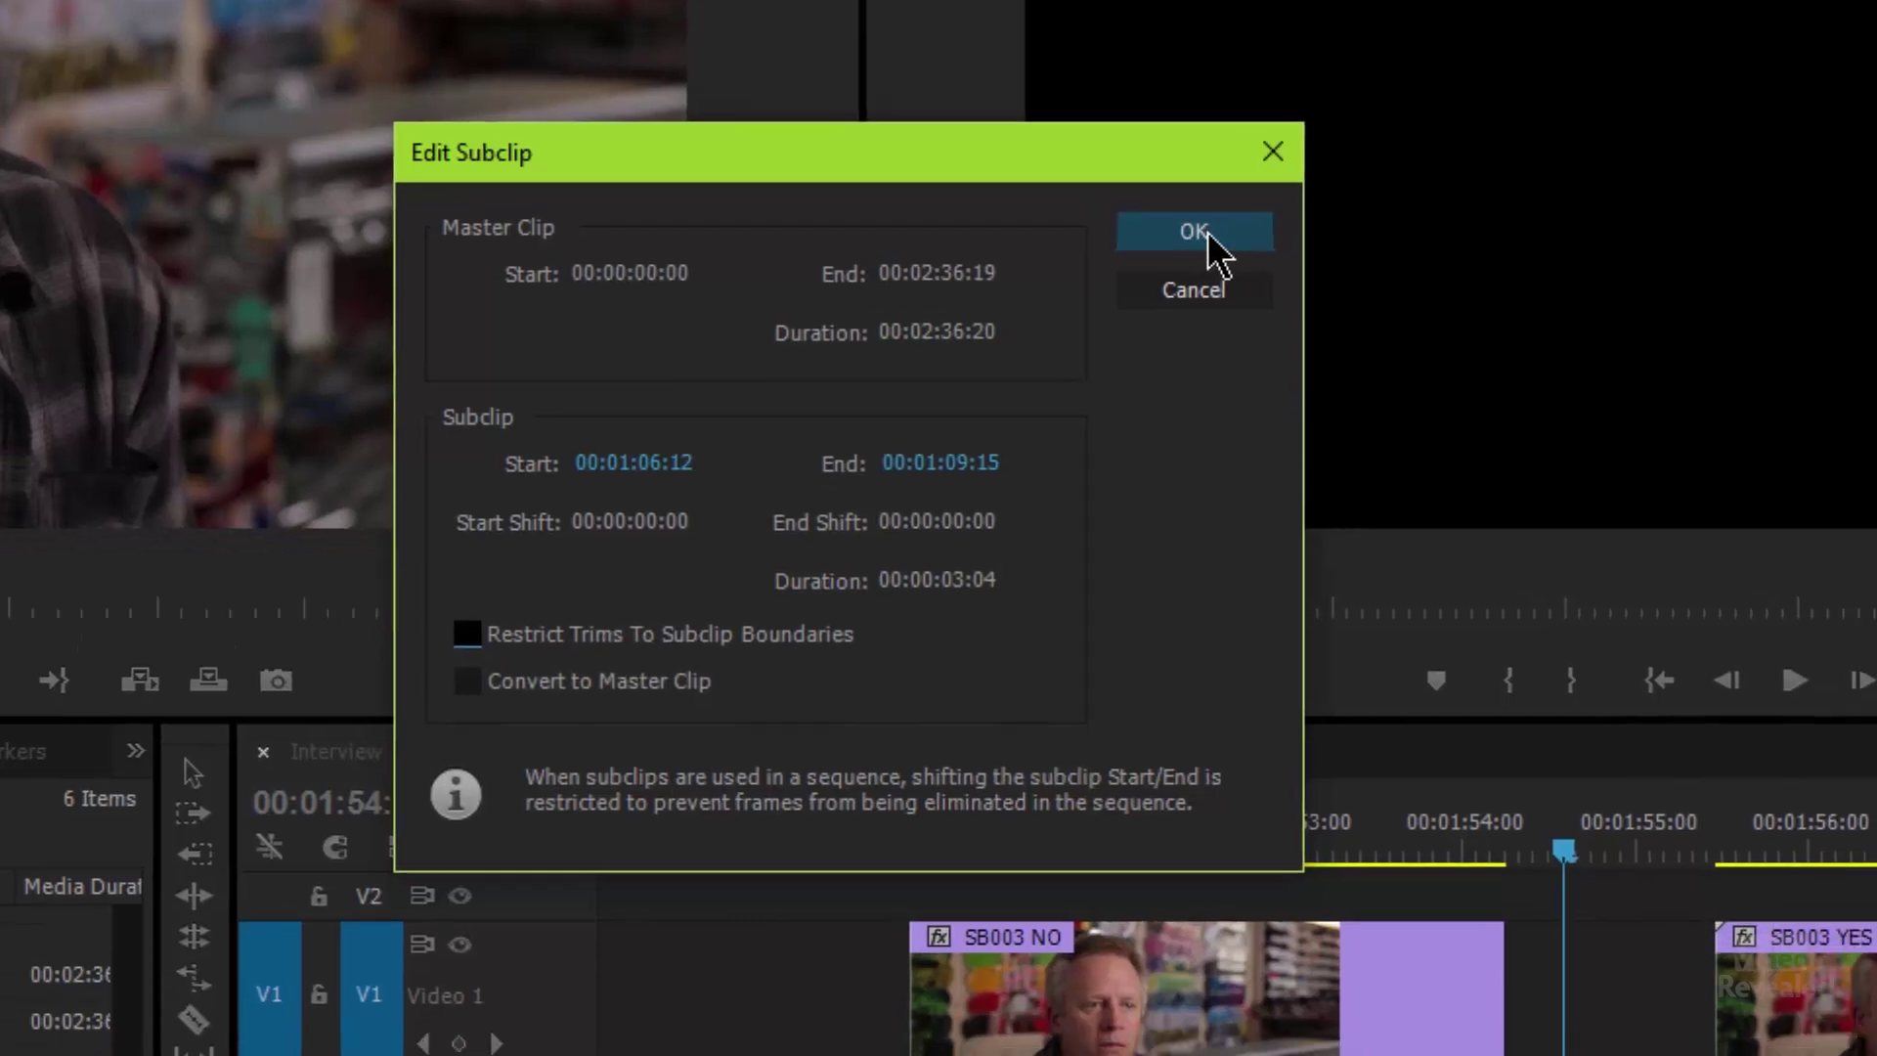
Close Edit Subclip unchanged and trim SB003 YES's out-point slightly shorter on the timeline
{"action": "left_click", "coordinate": [1249, 260]}
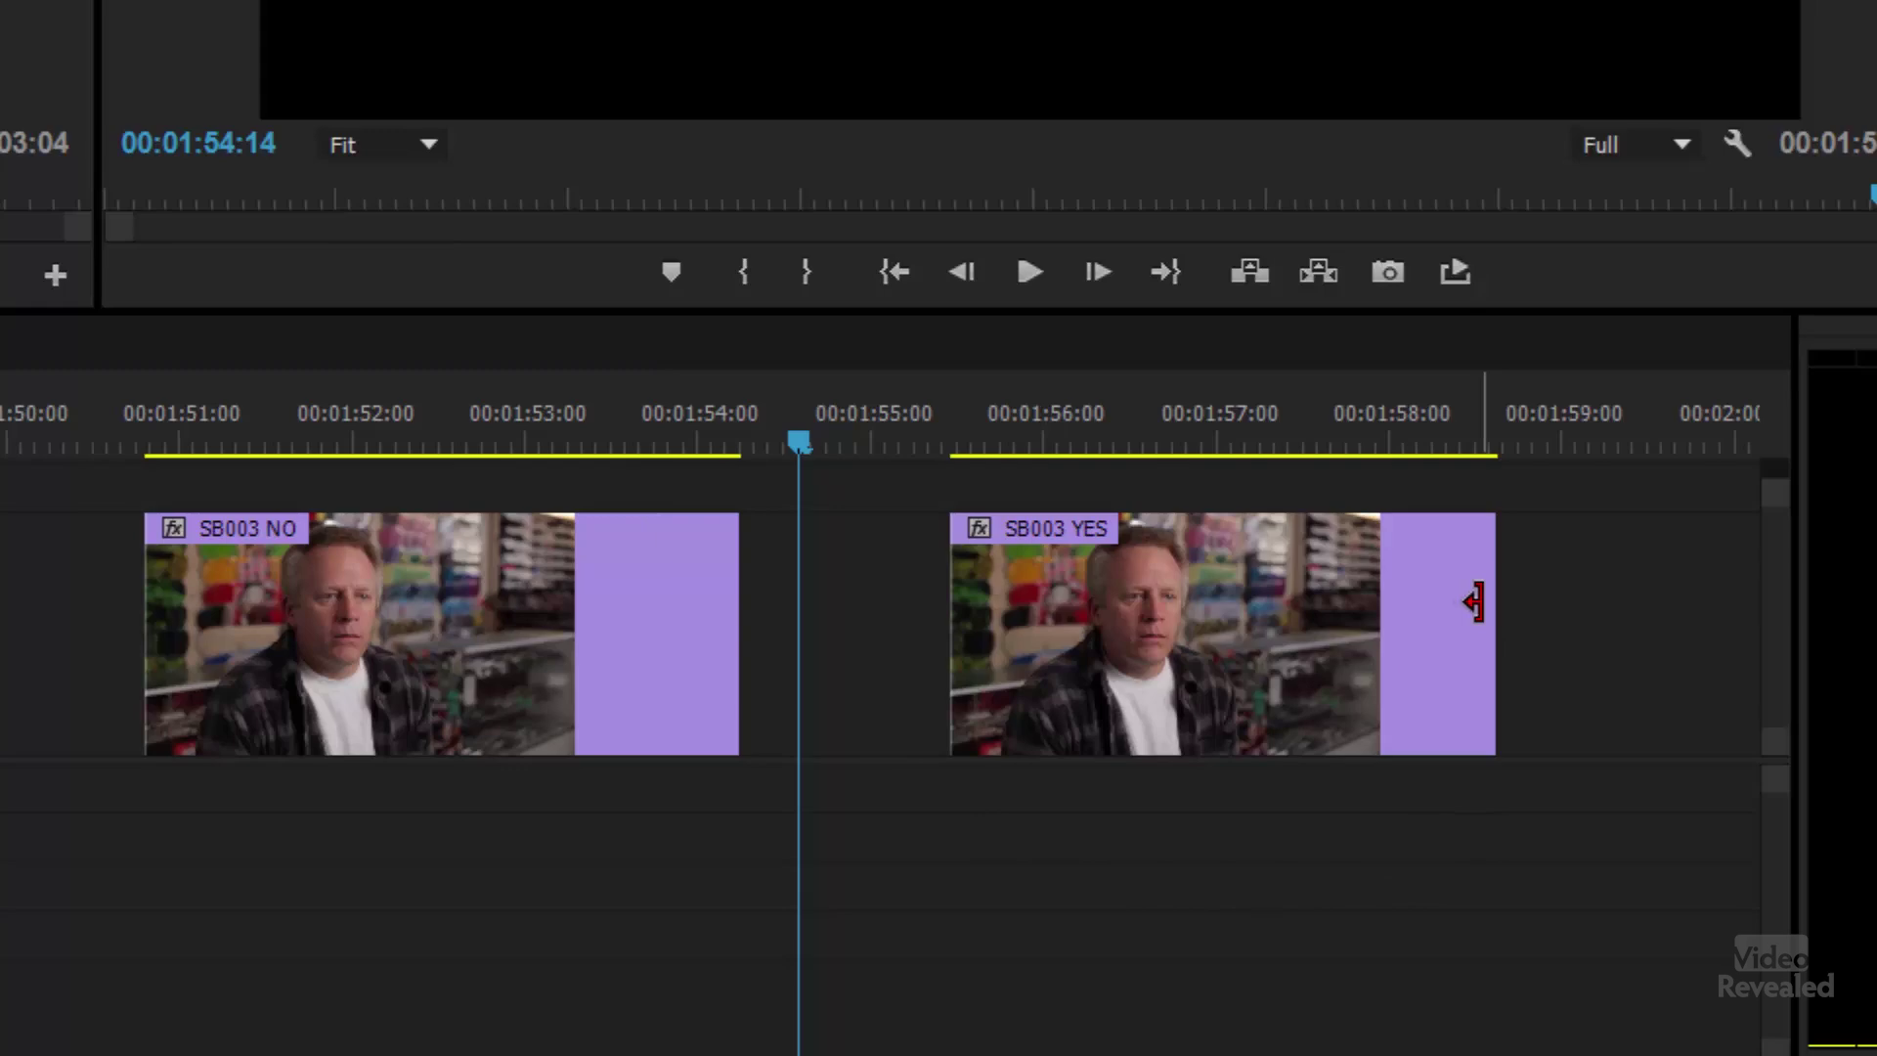
{"action": "left_click_drag", "start_coordinate": [1473, 601], "coordinate": [1437, 622]}
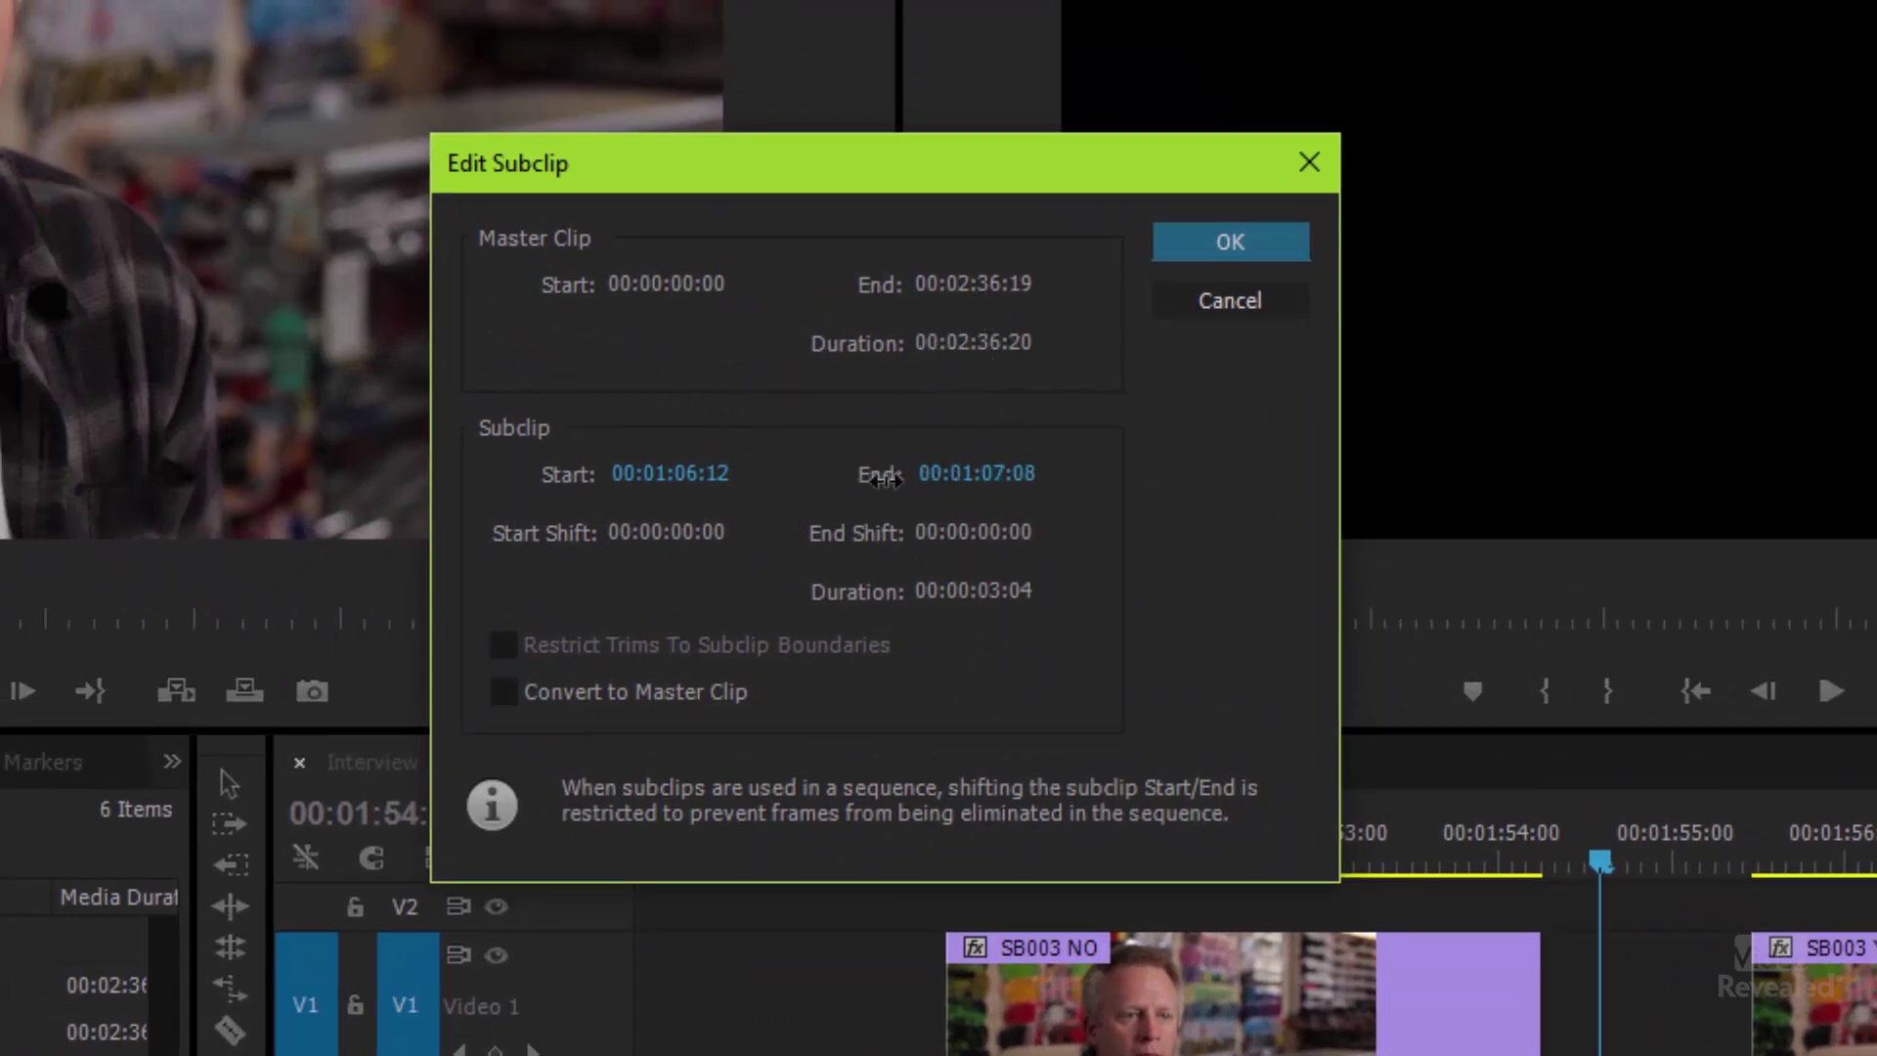
Set SB003 YES's range to 00:01:04:04–00:01:11:20, tick Convert to Master Clip, and apply
{"action": "left_click_drag", "start_coordinate": [950, 491], "coordinate": [963, 509]}
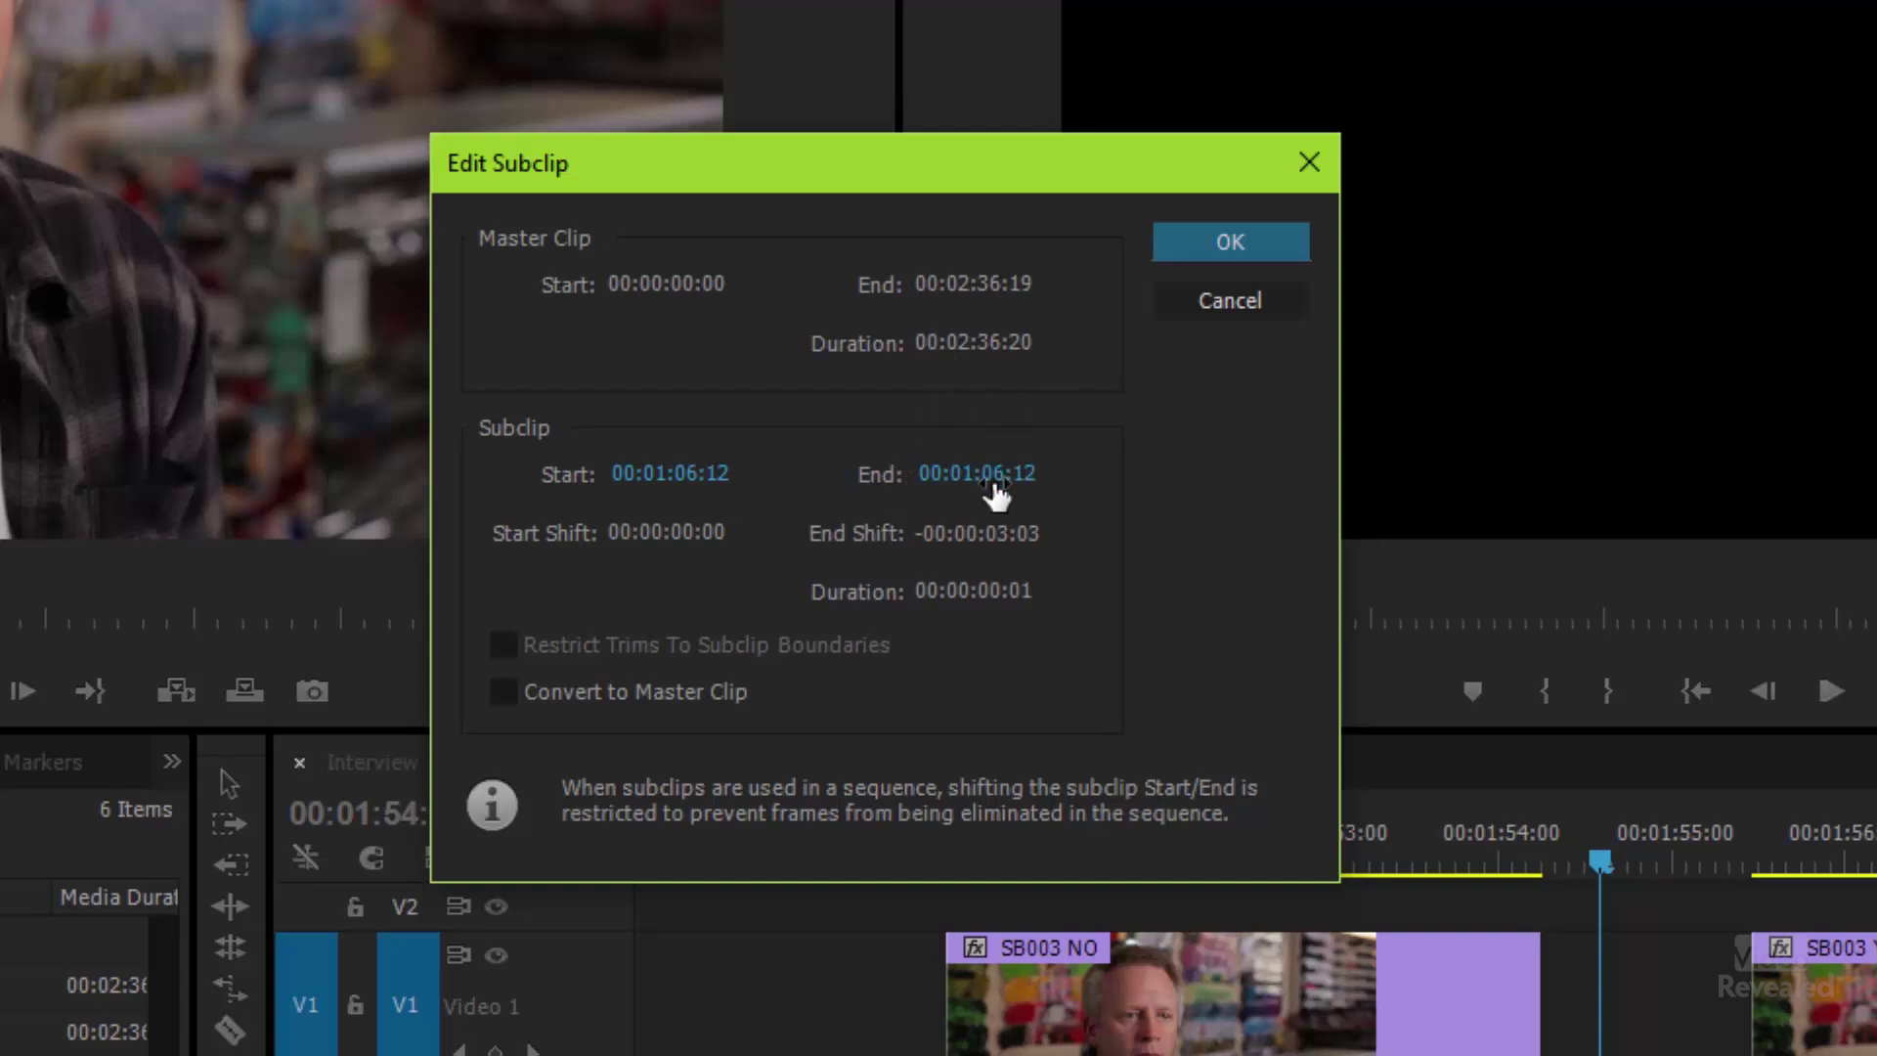
{"action": "left_click_drag", "start_coordinate": [1208, 438], "coordinate": [1101, 533]}
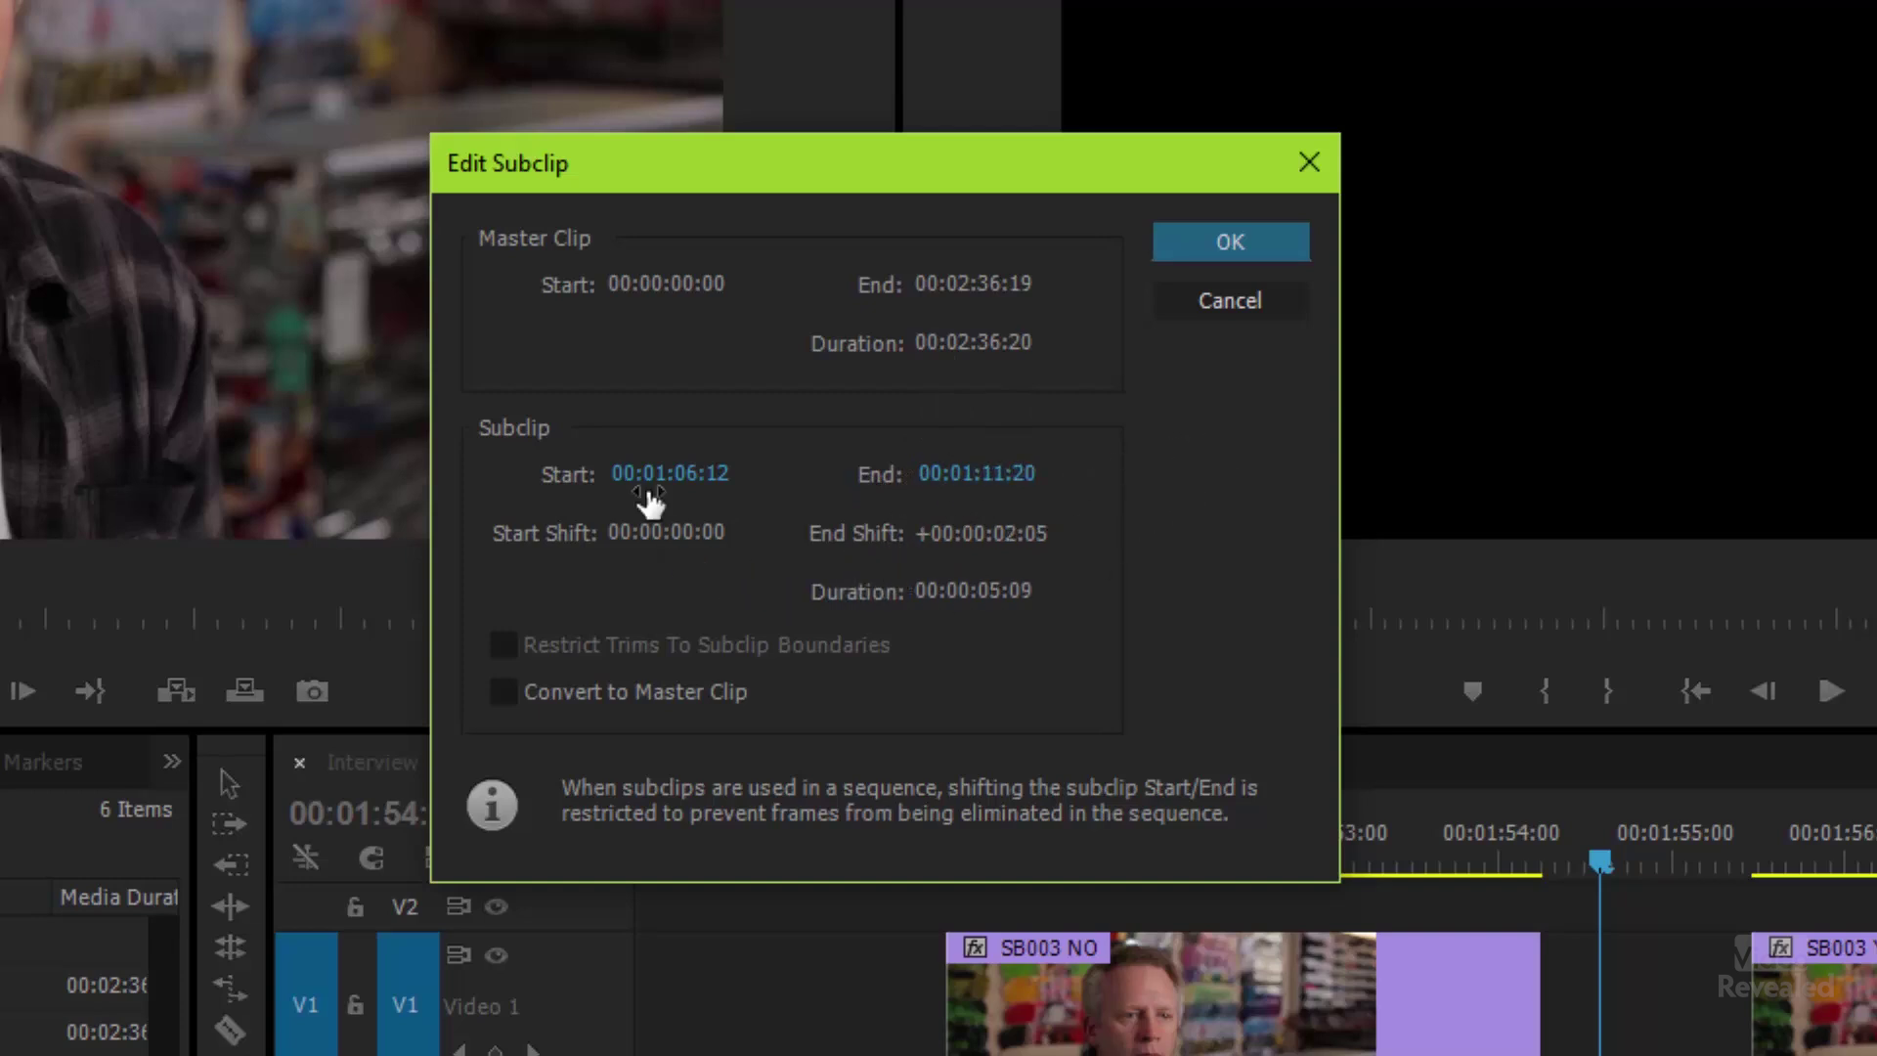
{"action": "left_click_drag", "start_coordinate": [563, 489], "coordinate": [665, 543]}
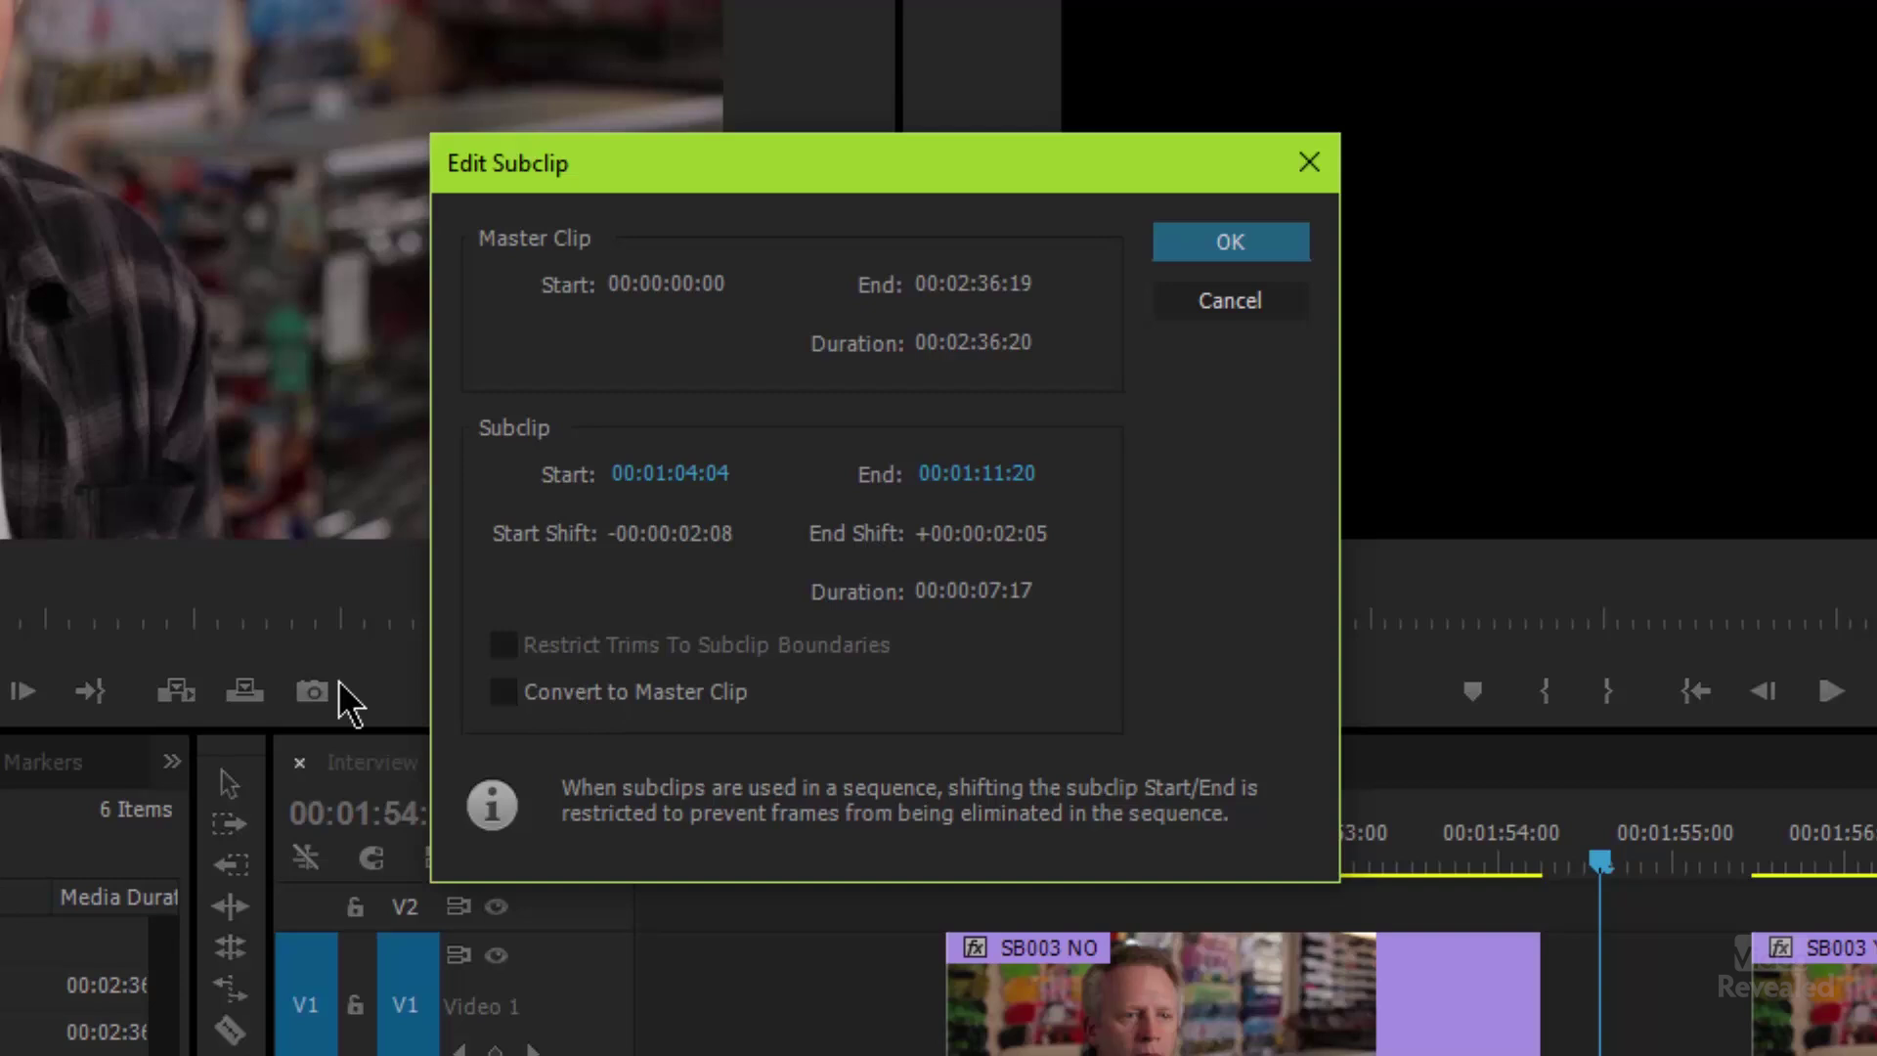
{"action": "left_click", "coordinate": [516, 698]}
{"action": "left_click", "coordinate": [1229, 242]}
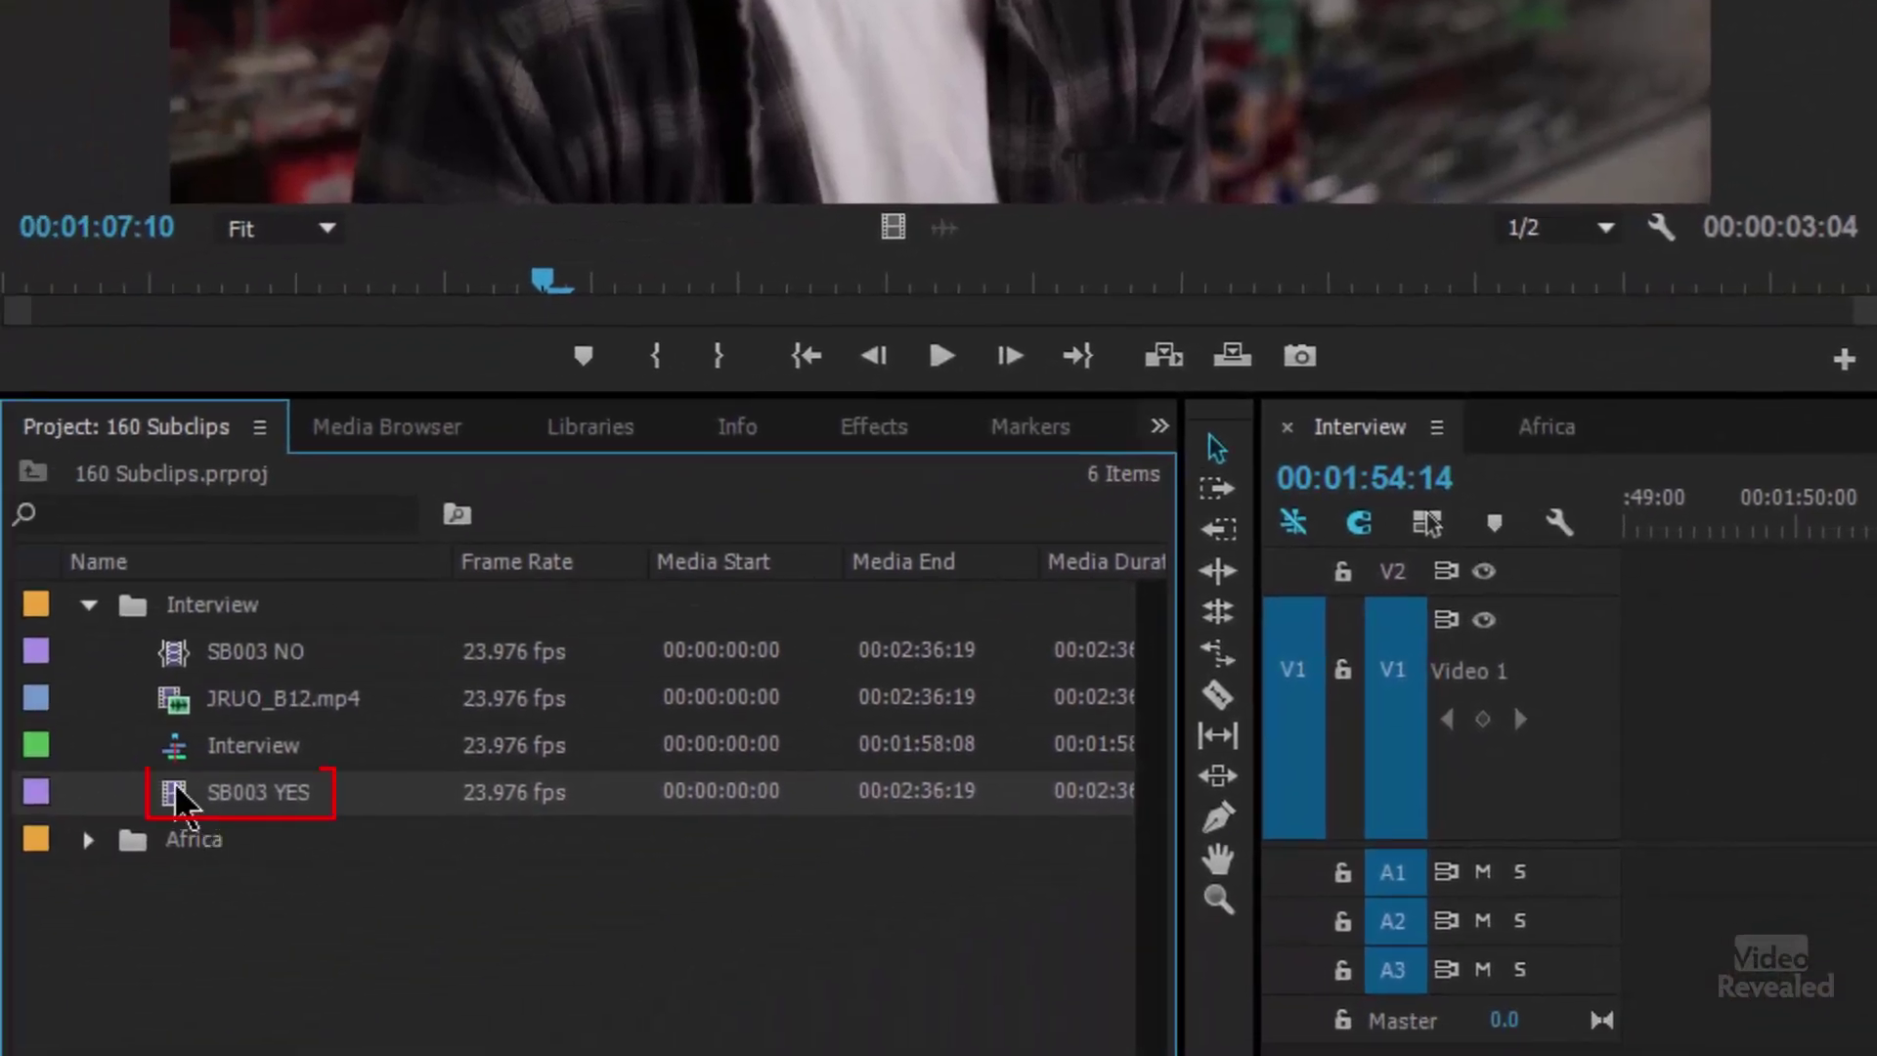
Load SB003 YES in the Source Monitor and zoom out to its full 00:02:36:20 length
{"action": "double_click", "coordinate": [176, 794]}
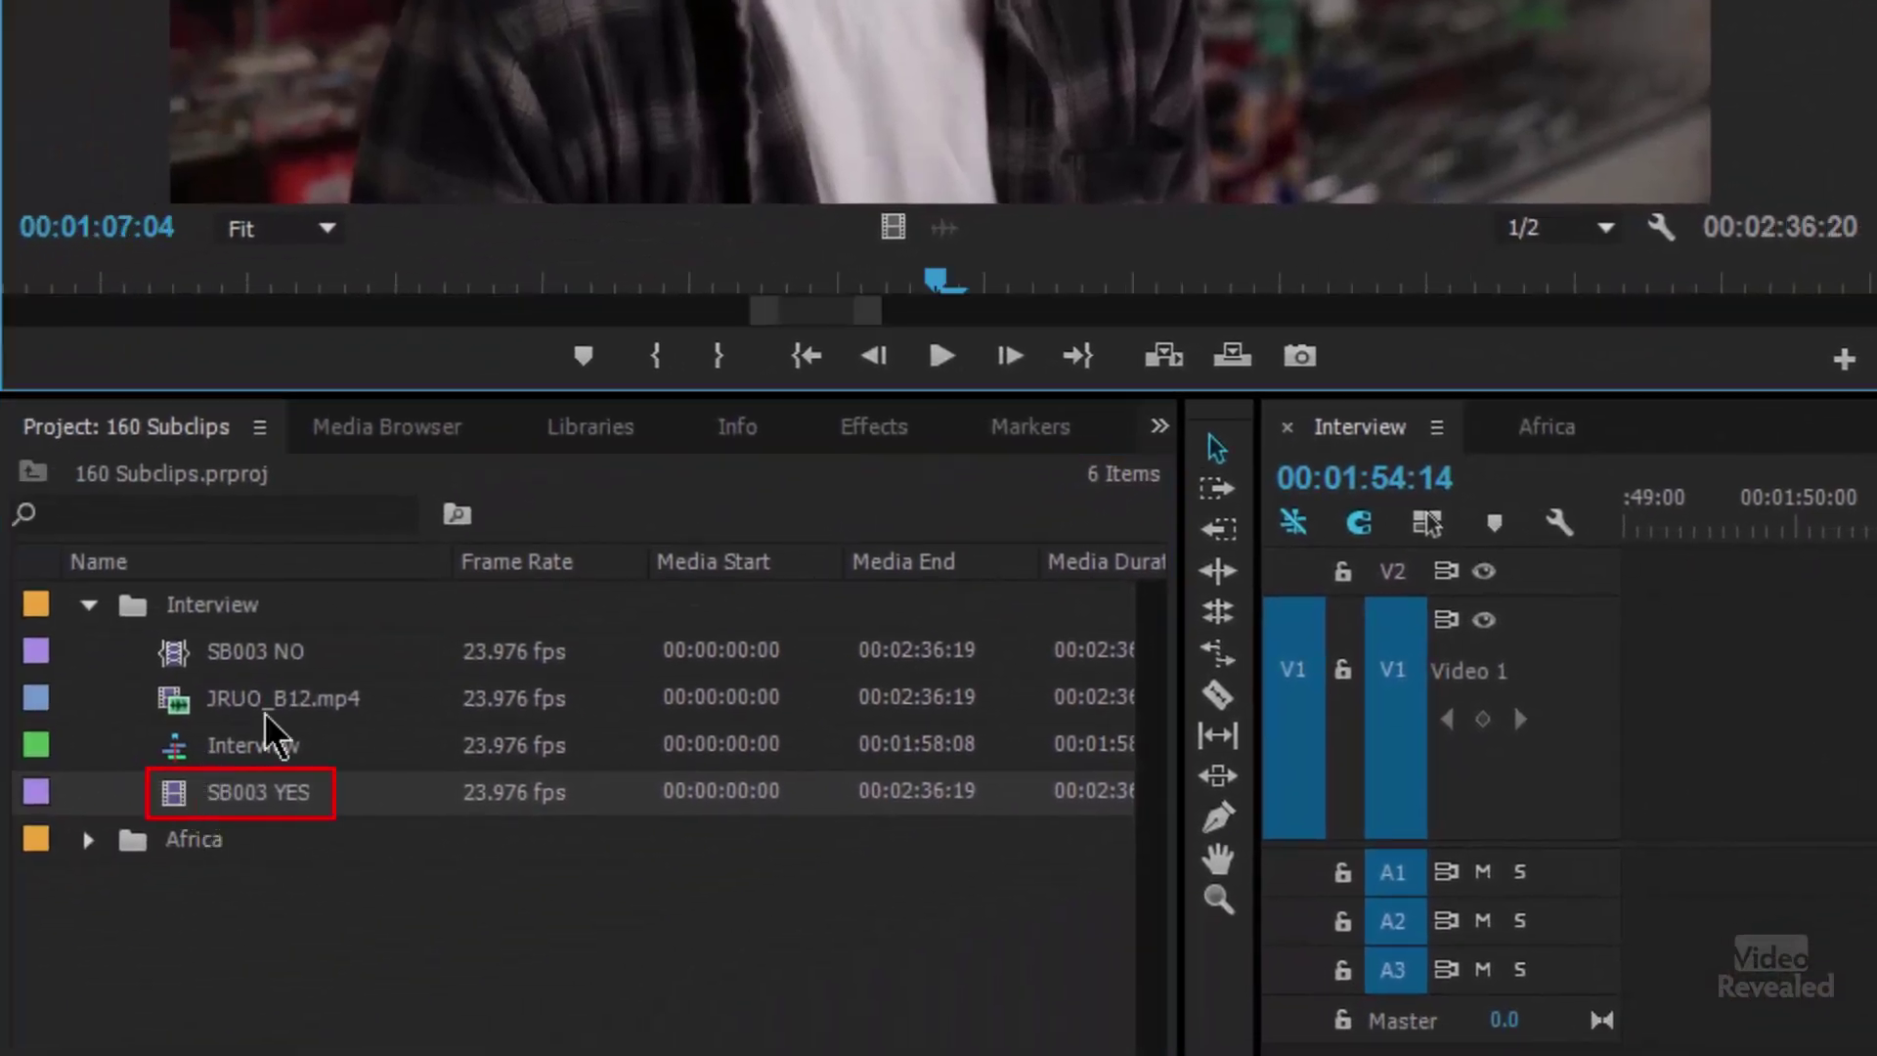
{"action": "double_click", "coordinate": [816, 311]}
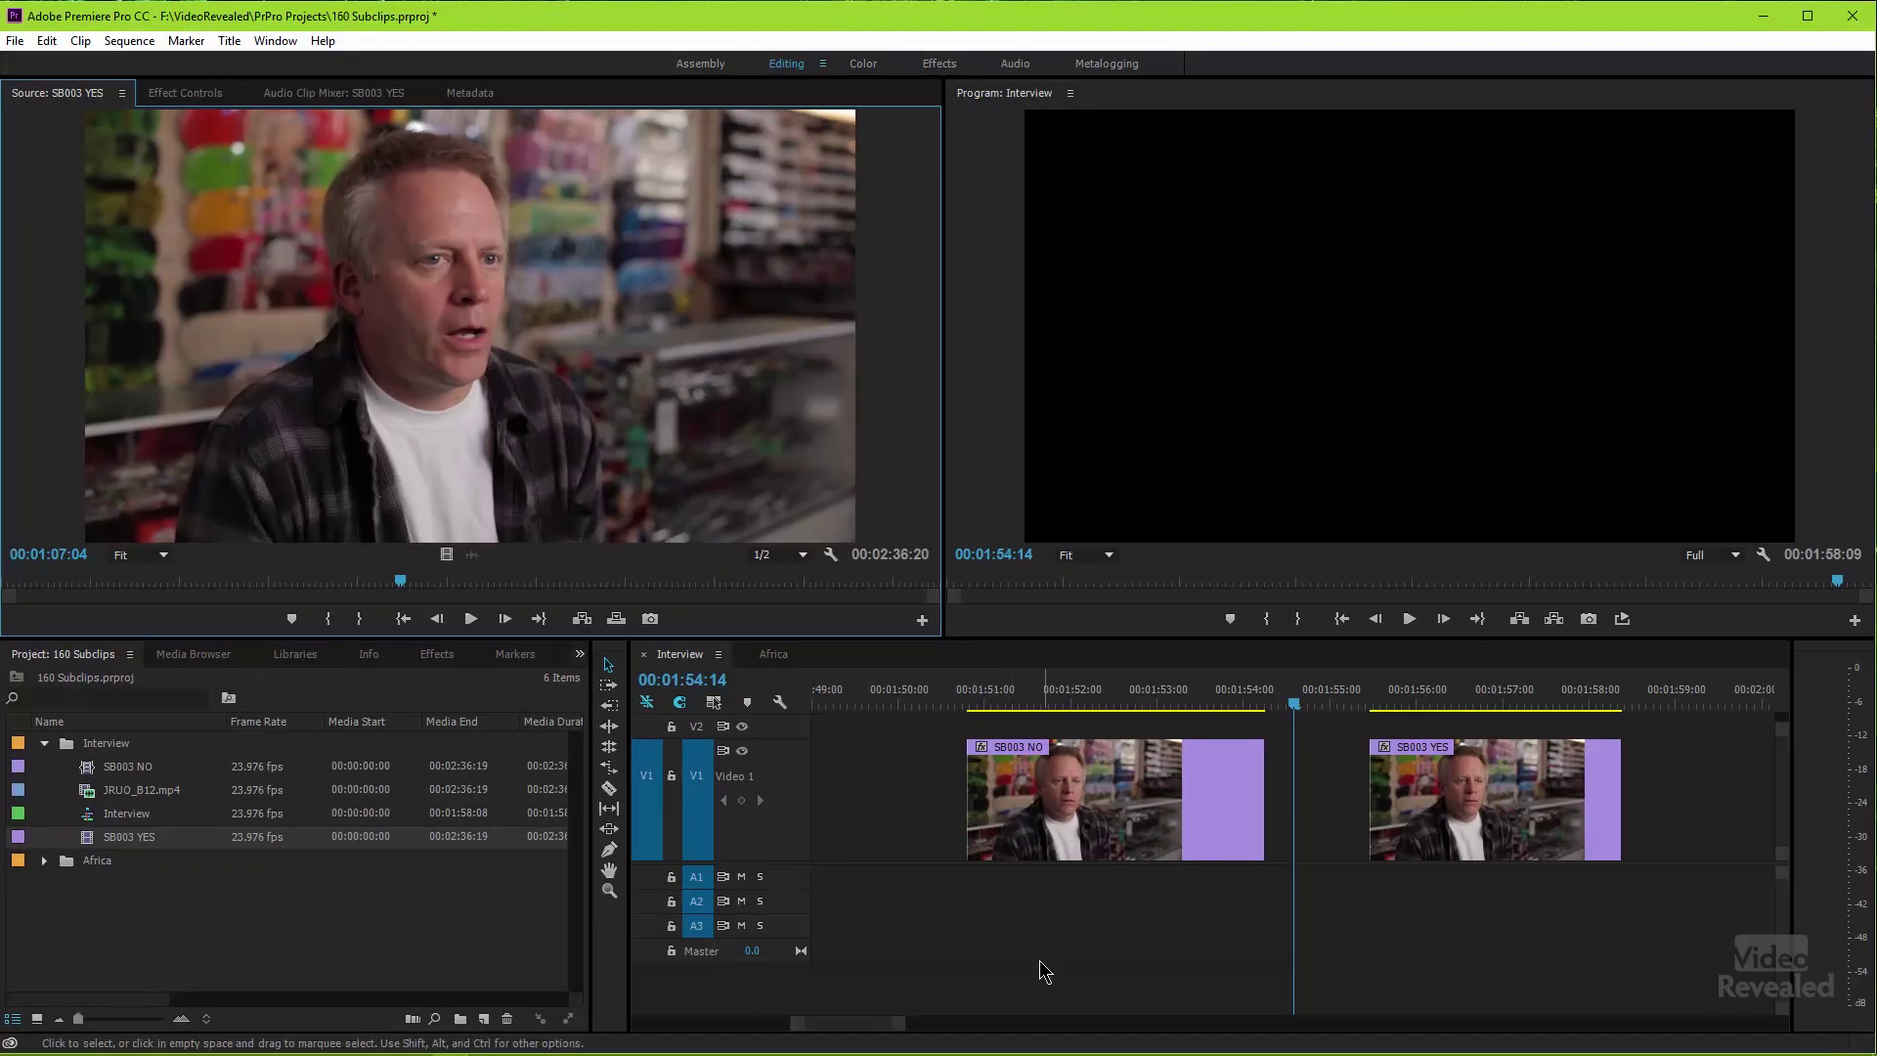
Delete SB003 NO and SB003 YES from the Interview sequence's end, then drag a JRUO_B12 clip into the Project panel
{"action": "scroll", "coordinate": [808, 1033], "scroll_direction": "up", "scroll_amount": 3}
{"action": "left_click_drag", "start_coordinate": [807, 1033], "coordinate": [696, 1034]}
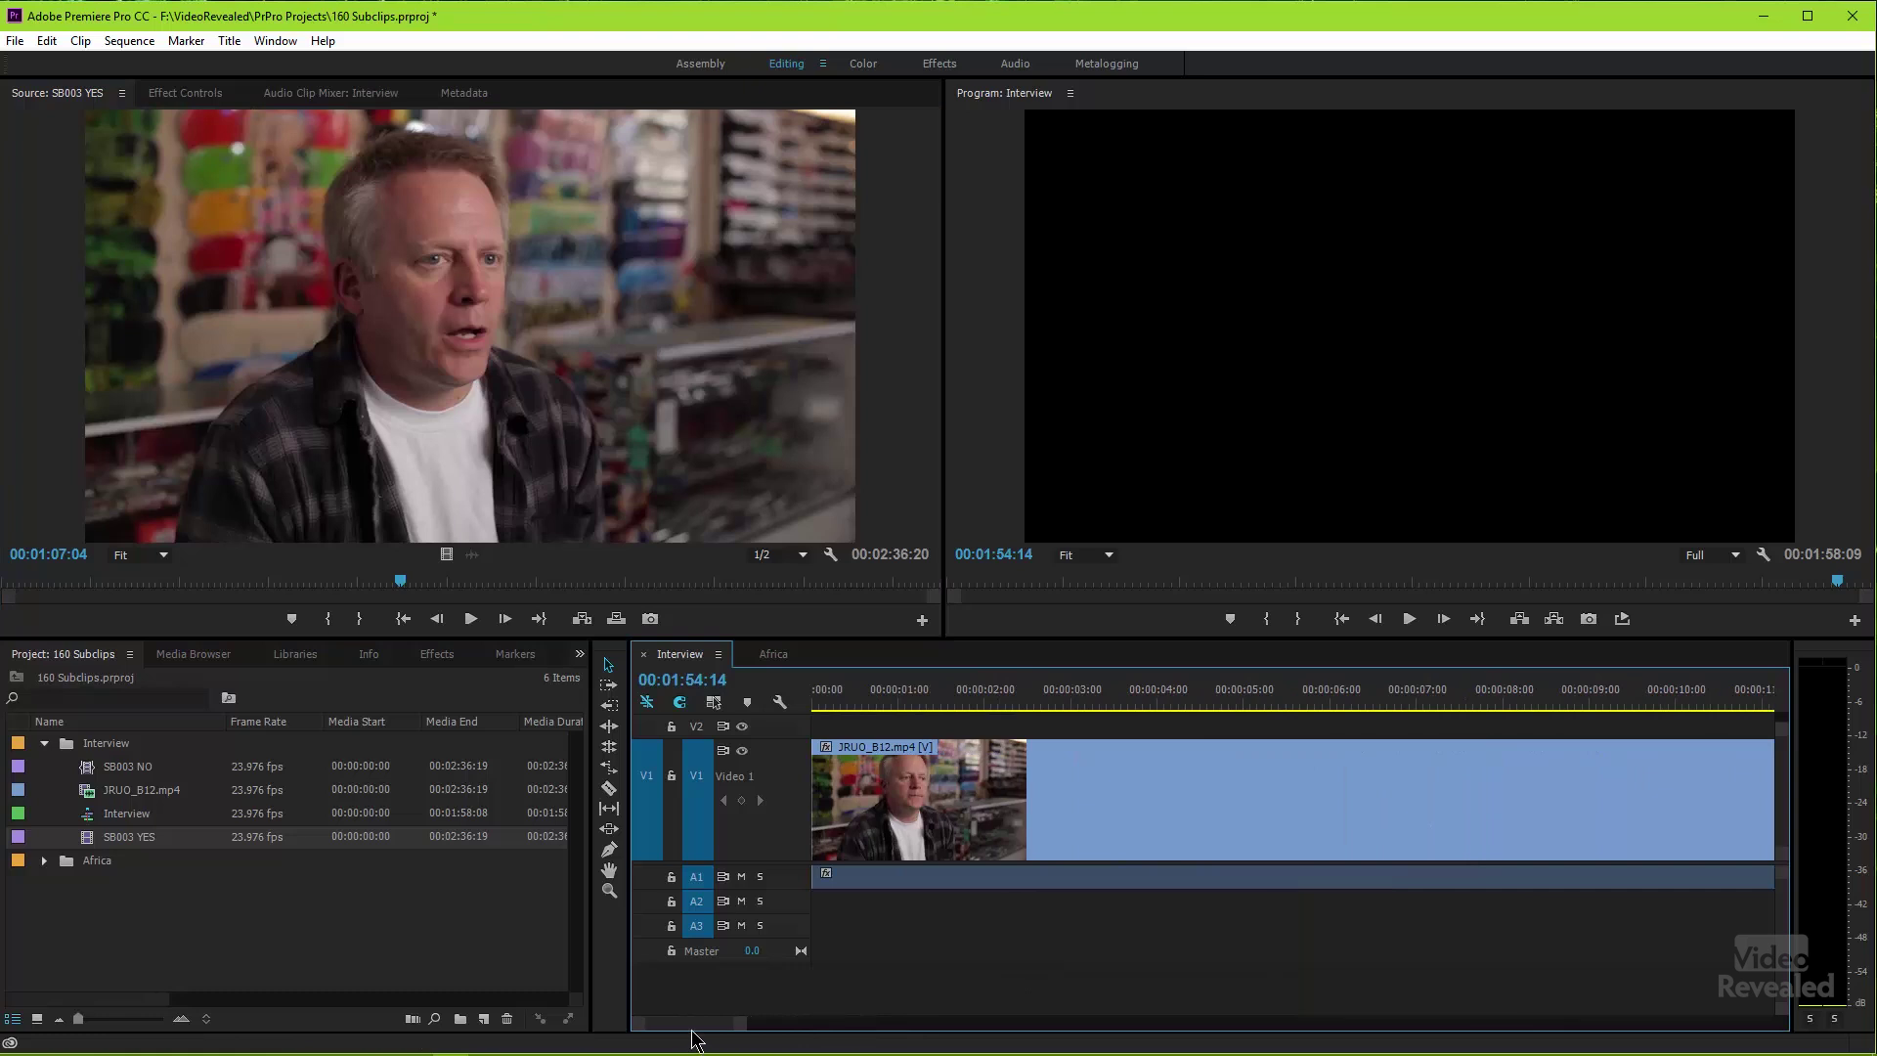
{"action": "left_click", "coordinate": [1565, 779]}
{"action": "key", "text": "Delete"}
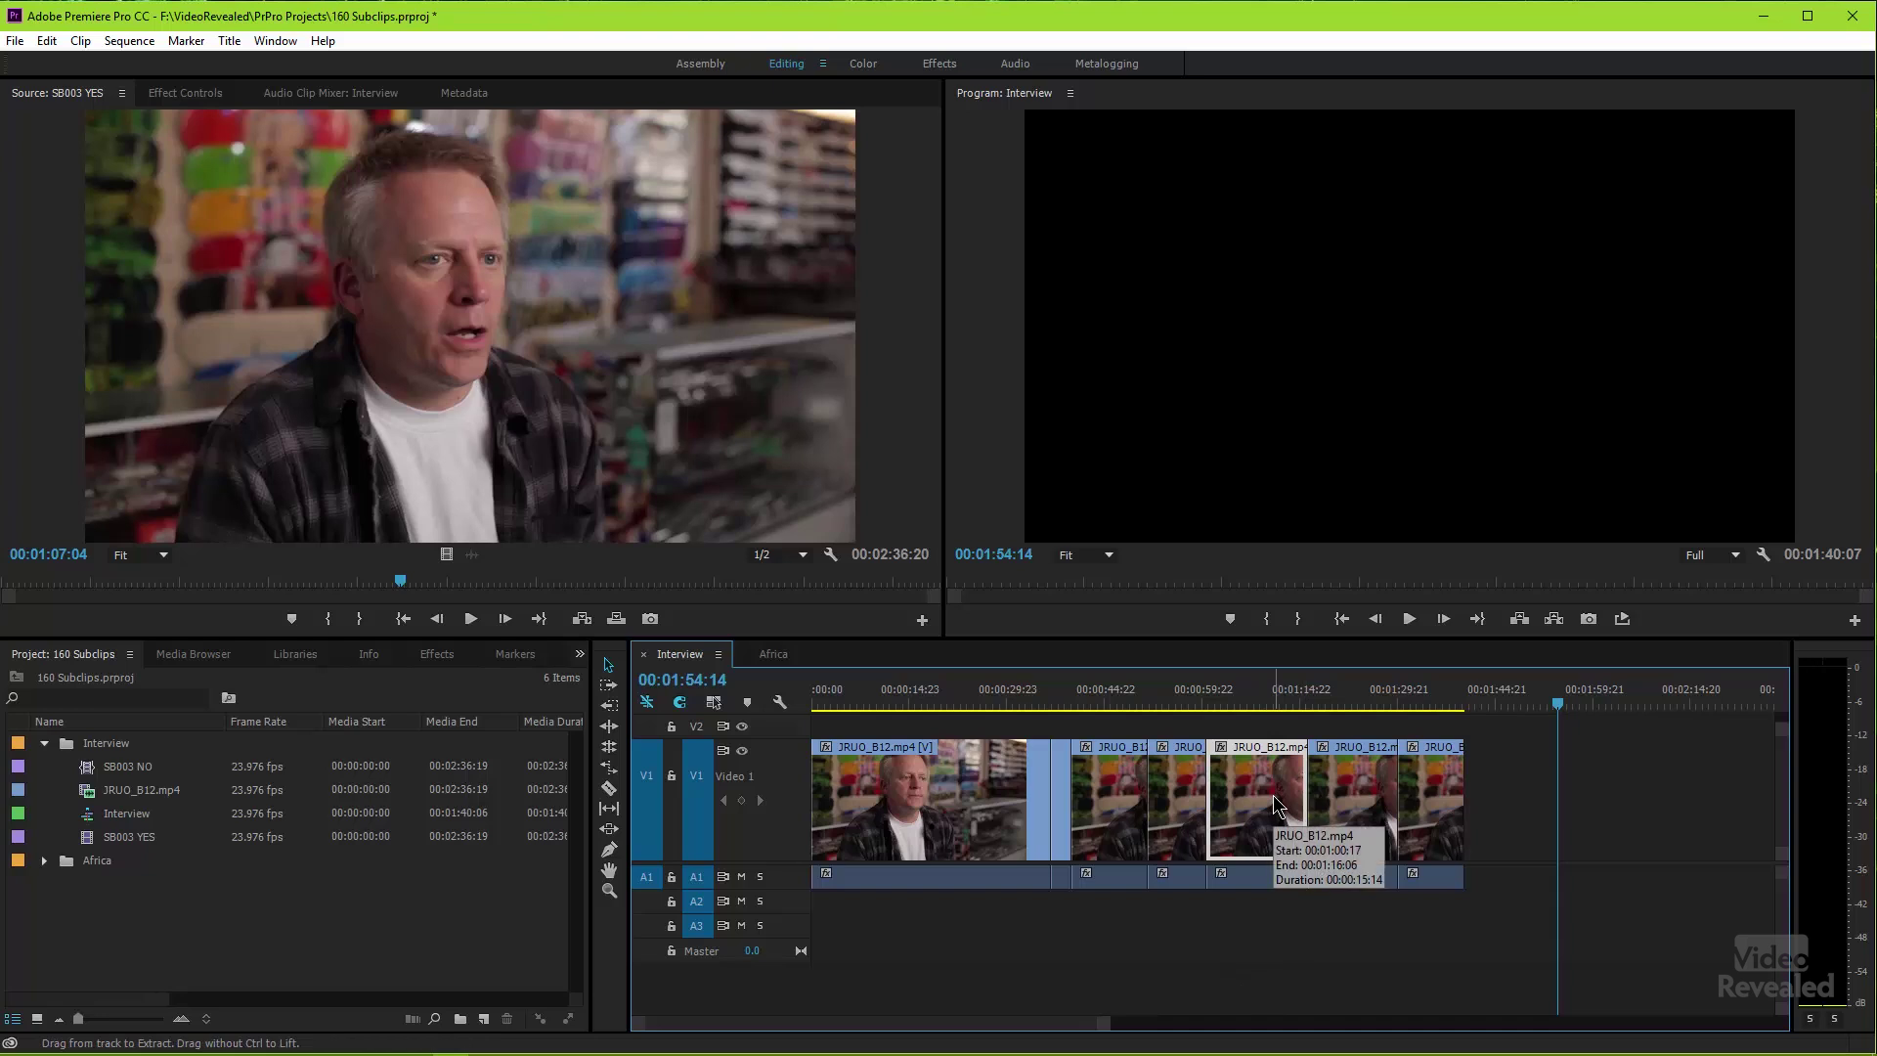
{"action": "left_click_drag", "start_coordinate": [1273, 795], "coordinate": [525, 906]}
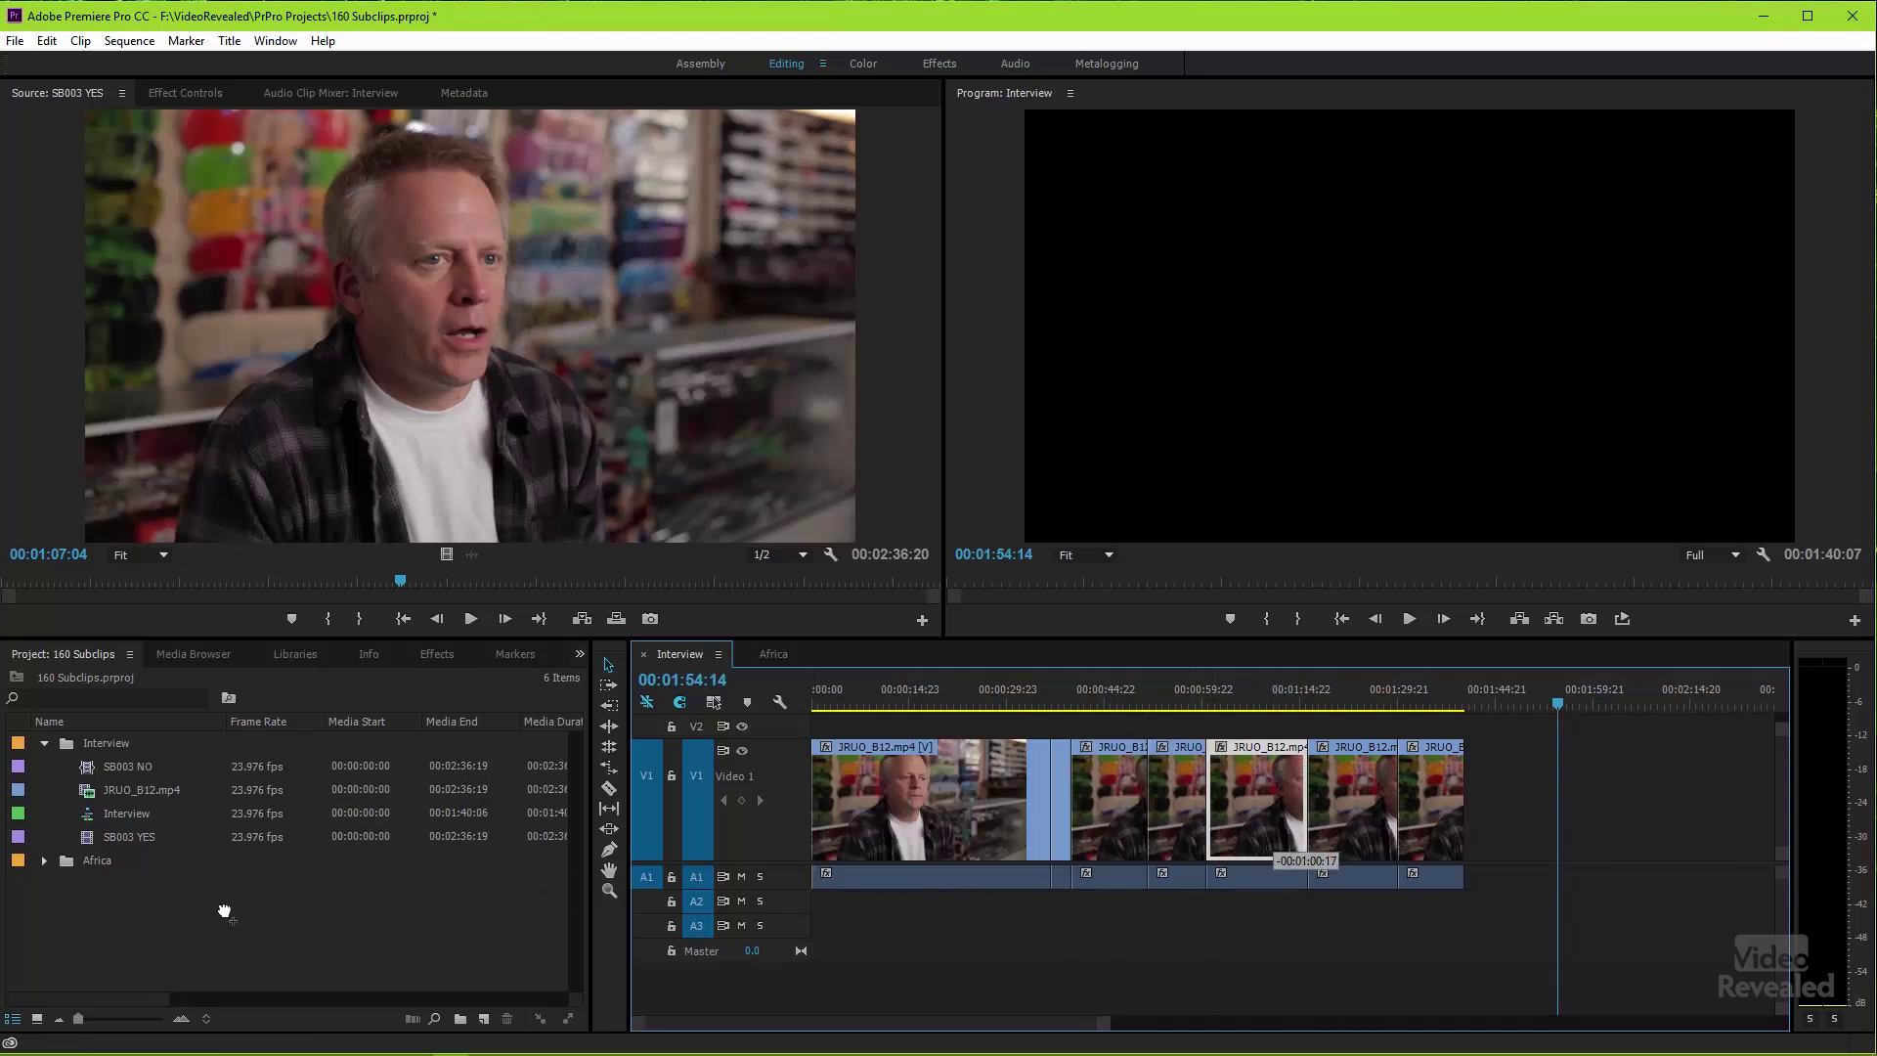
{"action": "left_click_drag", "start_coordinate": [224, 910], "coordinate": [232, 922]}
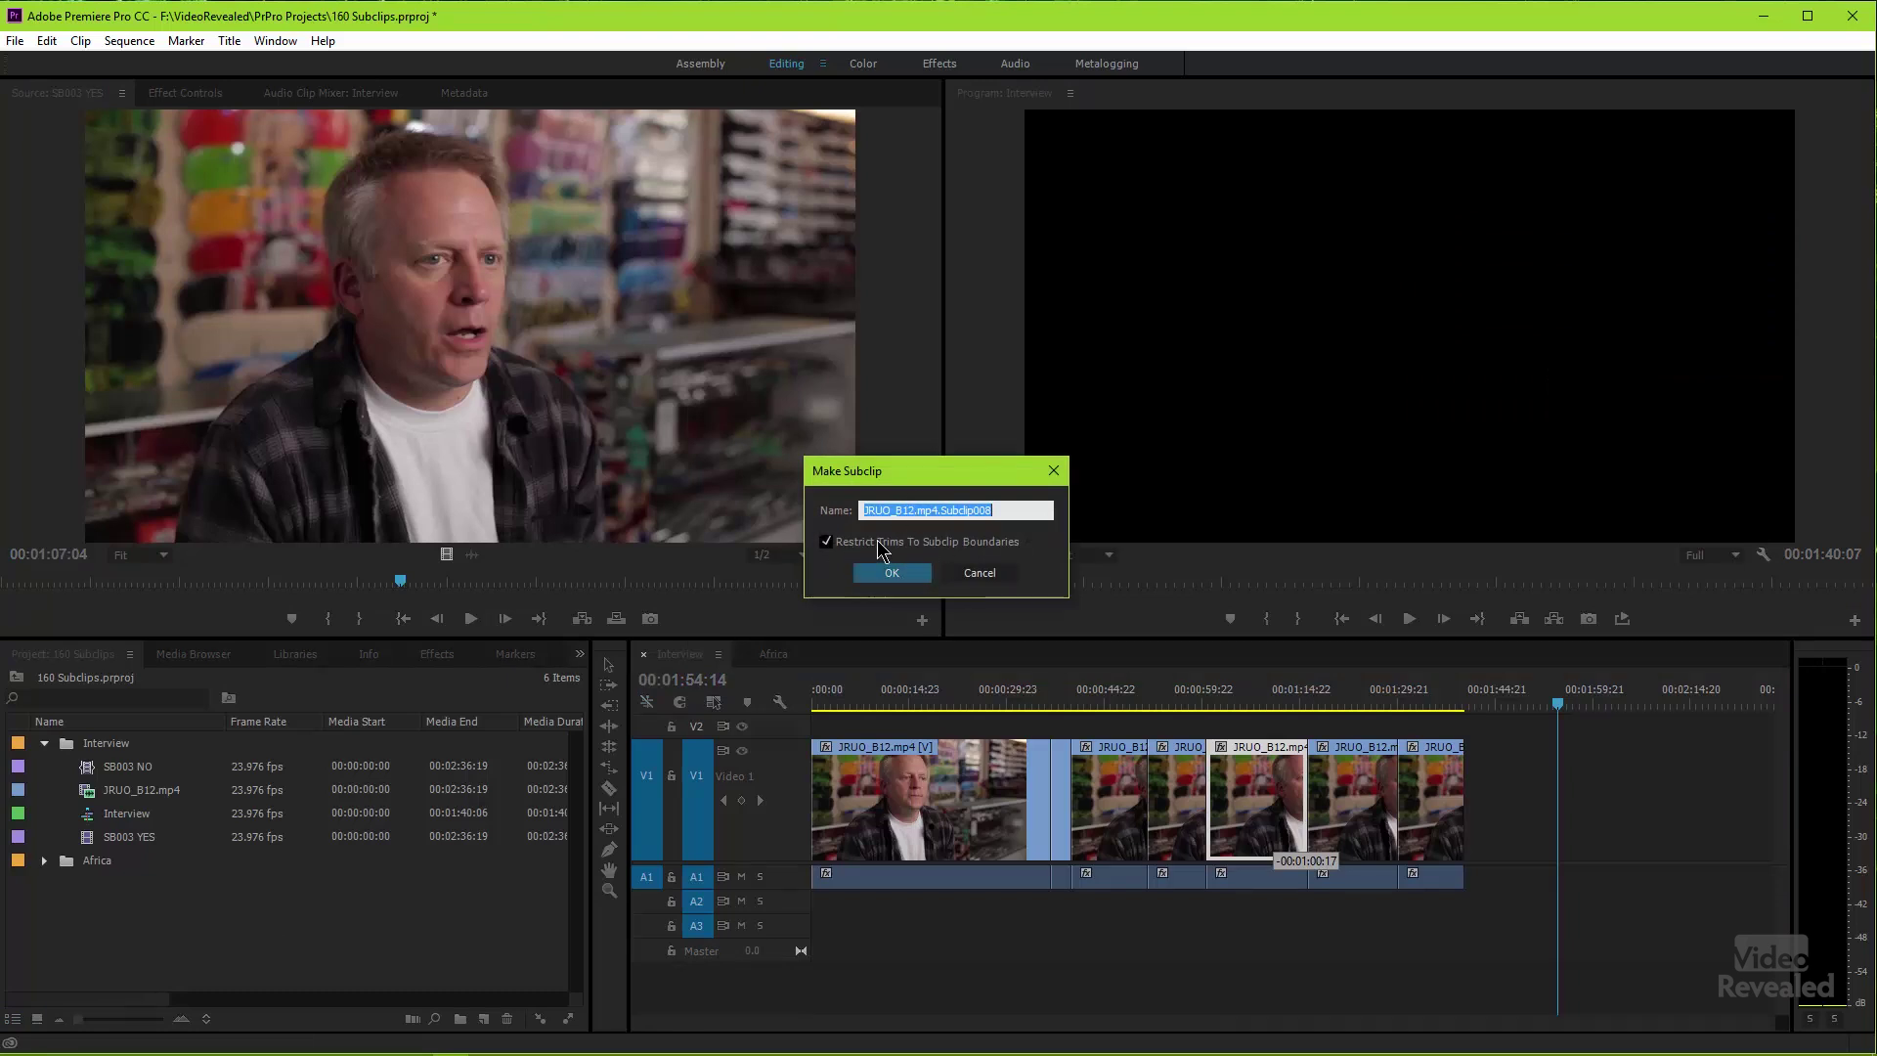
Accept the default name to create JRUO_B12.mp4.Subclip008, then select all the clips on V1
{"action": "left_click", "coordinate": [891, 573]}
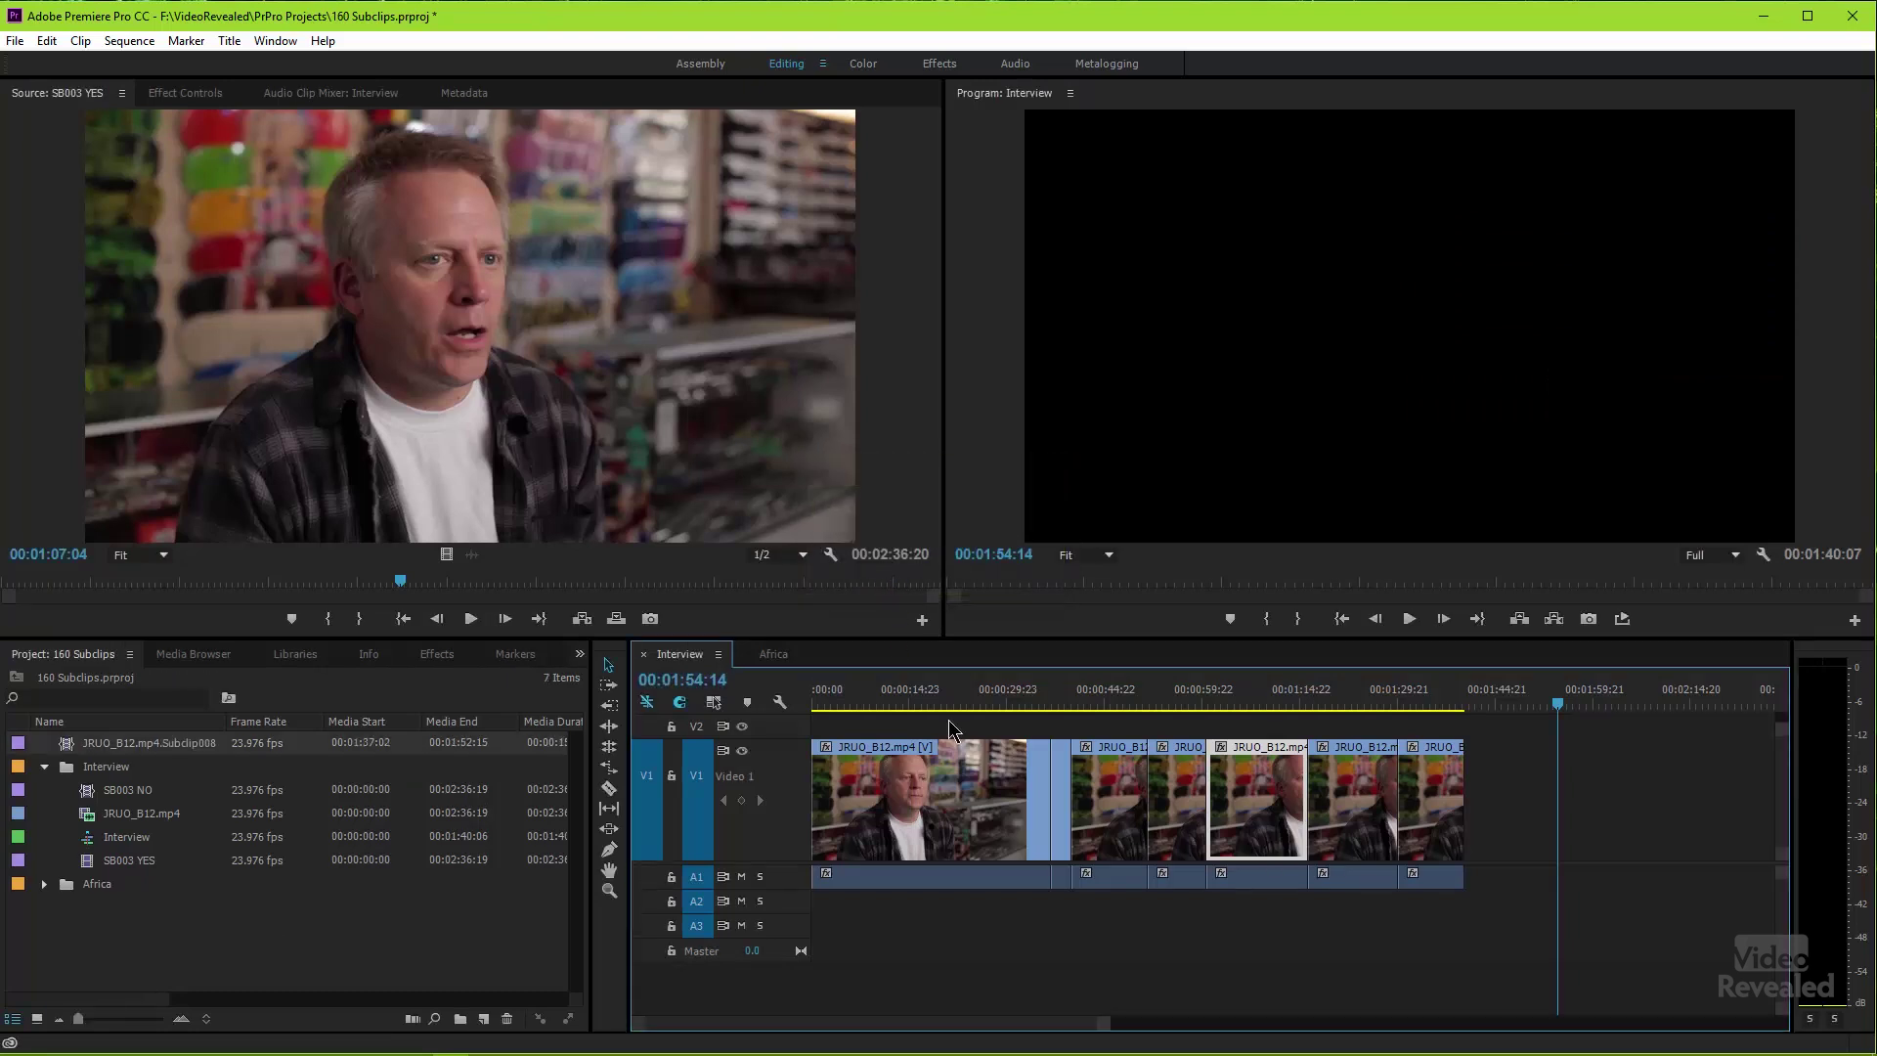
{"action": "left_click_drag", "start_coordinate": [1500, 735], "coordinate": [877, 816]}
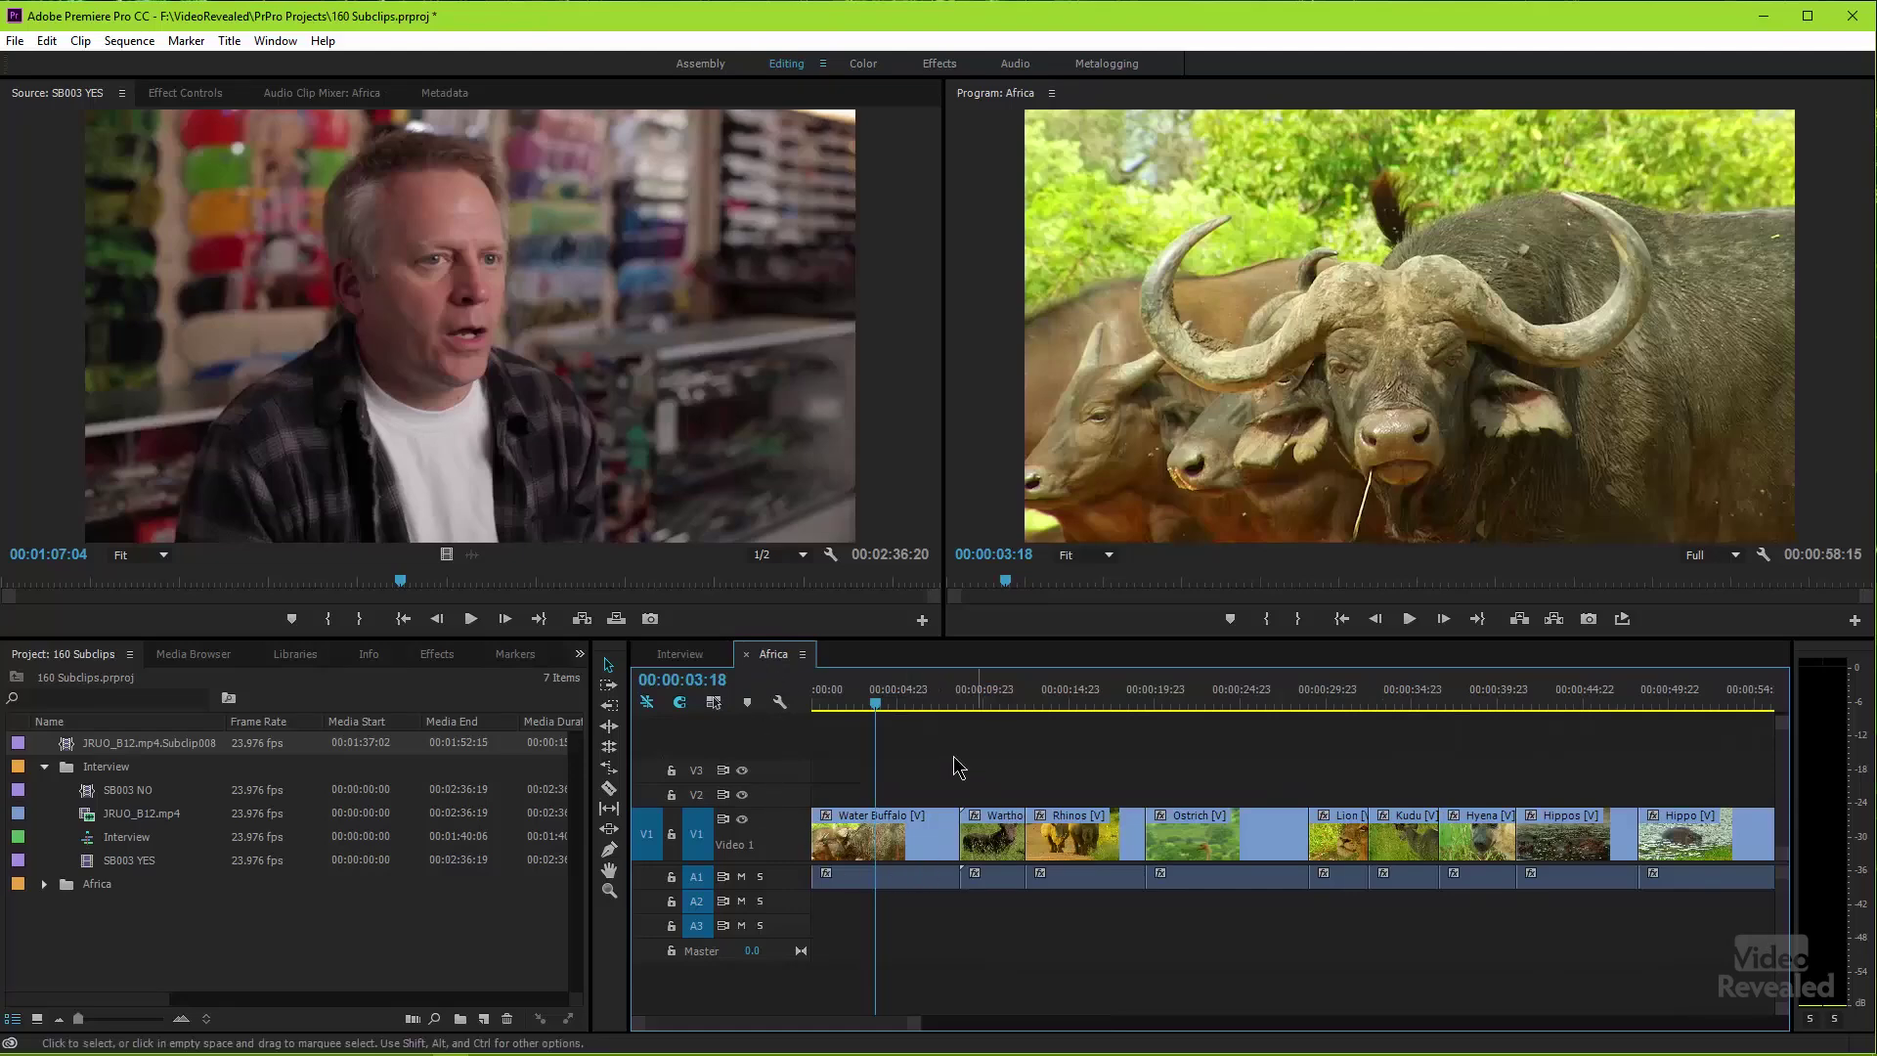
Delete the Ostrich video on V1 and its A1 audio, leaving a gap between Rhinos and Lion
{"action": "mouse_move", "coordinate": [889, 706]}
{"action": "left_mouse_down"}
{"action": "mouse_move", "coordinate": [1427, 706]}
{"action": "mouse_move", "coordinate": [1161, 705]}
{"action": "mouse_move", "coordinate": [894, 743]}
{"action": "left_mouse_up"}
{"action": "left_click", "coordinate": [1224, 842]}
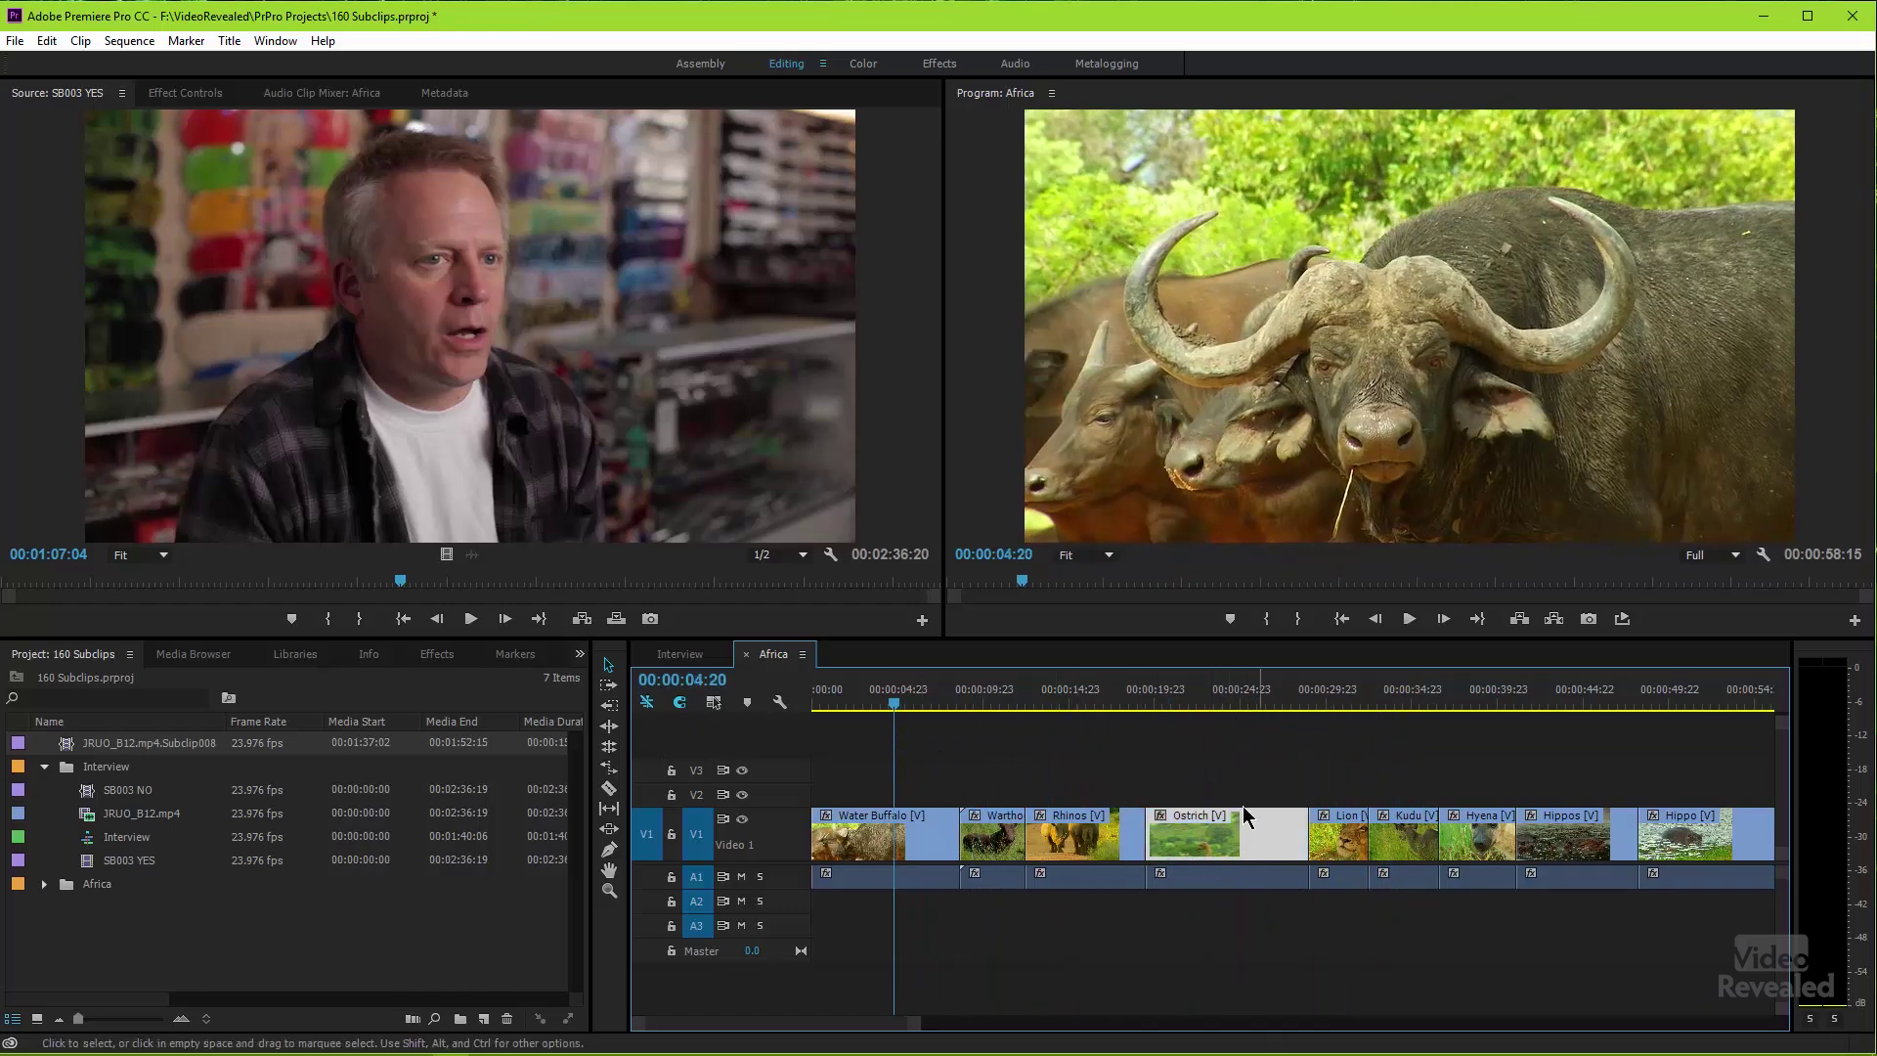
{"action": "left_click", "coordinate": [1229, 877], "text": "shift"}
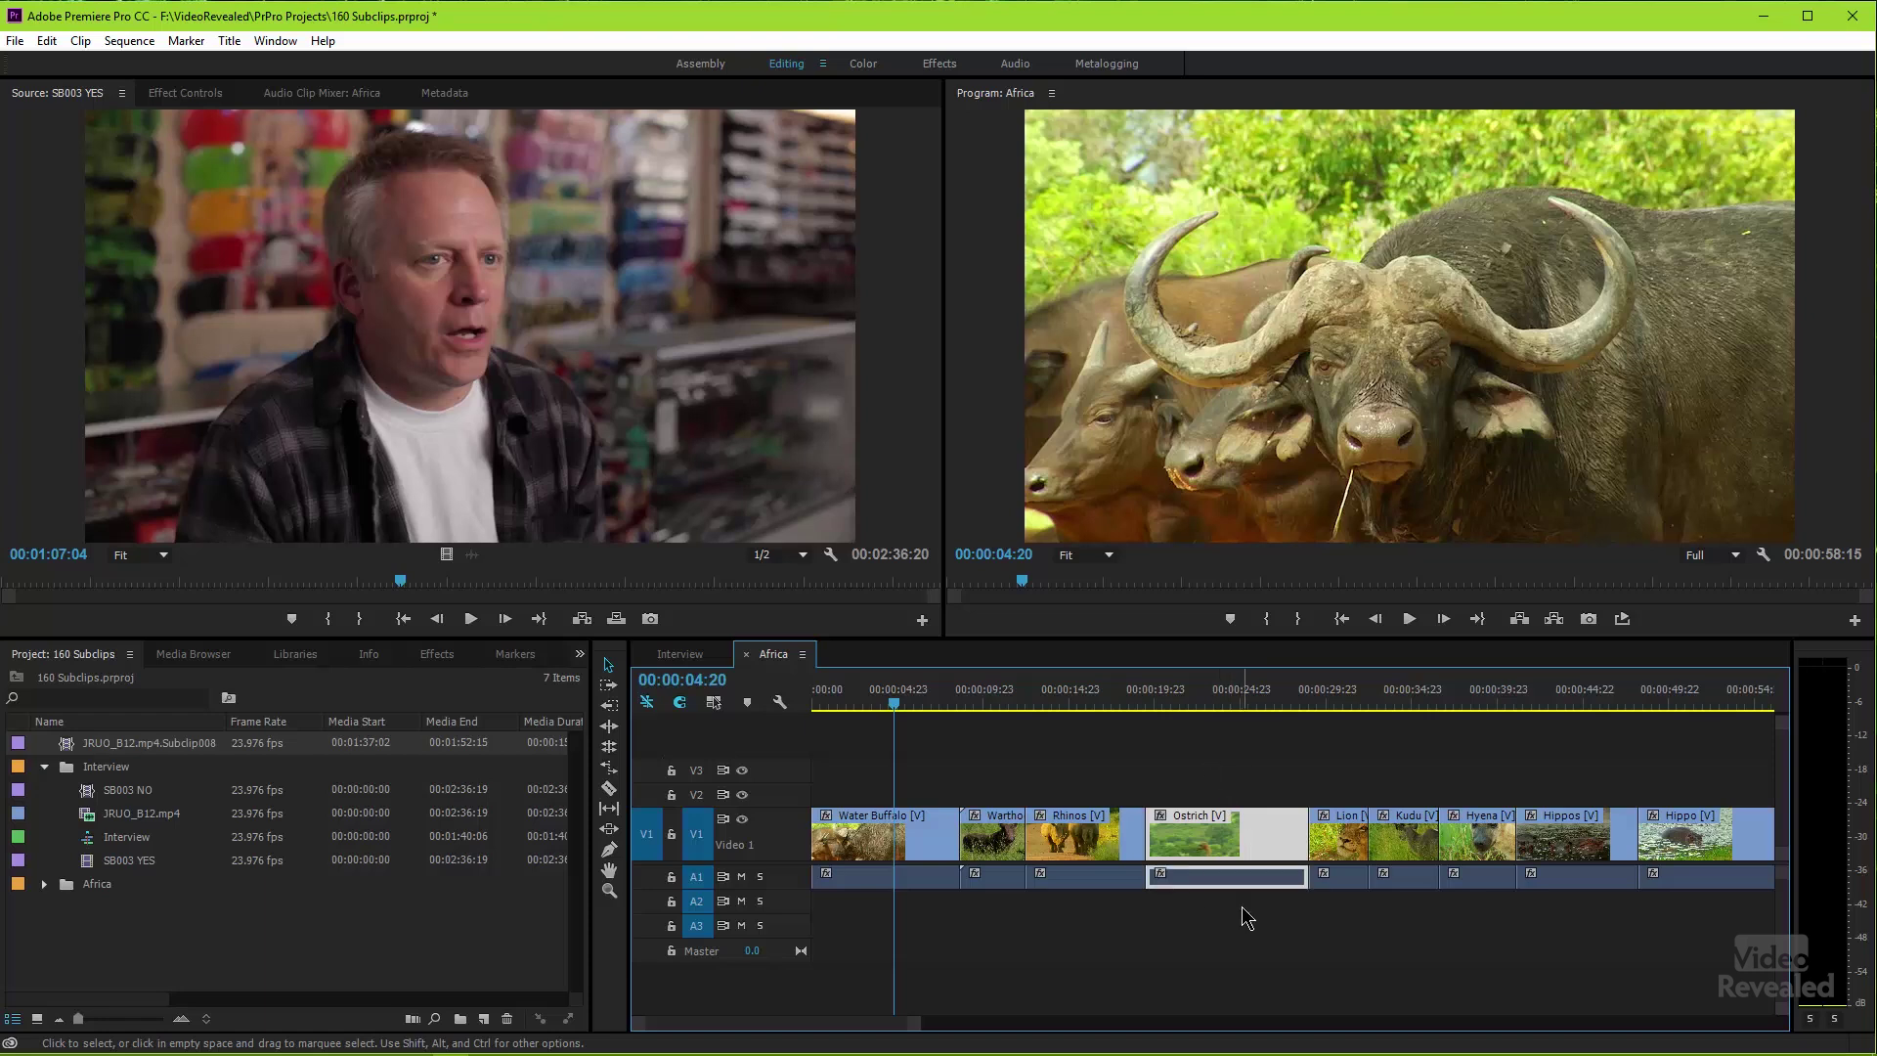
{"action": "key", "text": "Delete"}
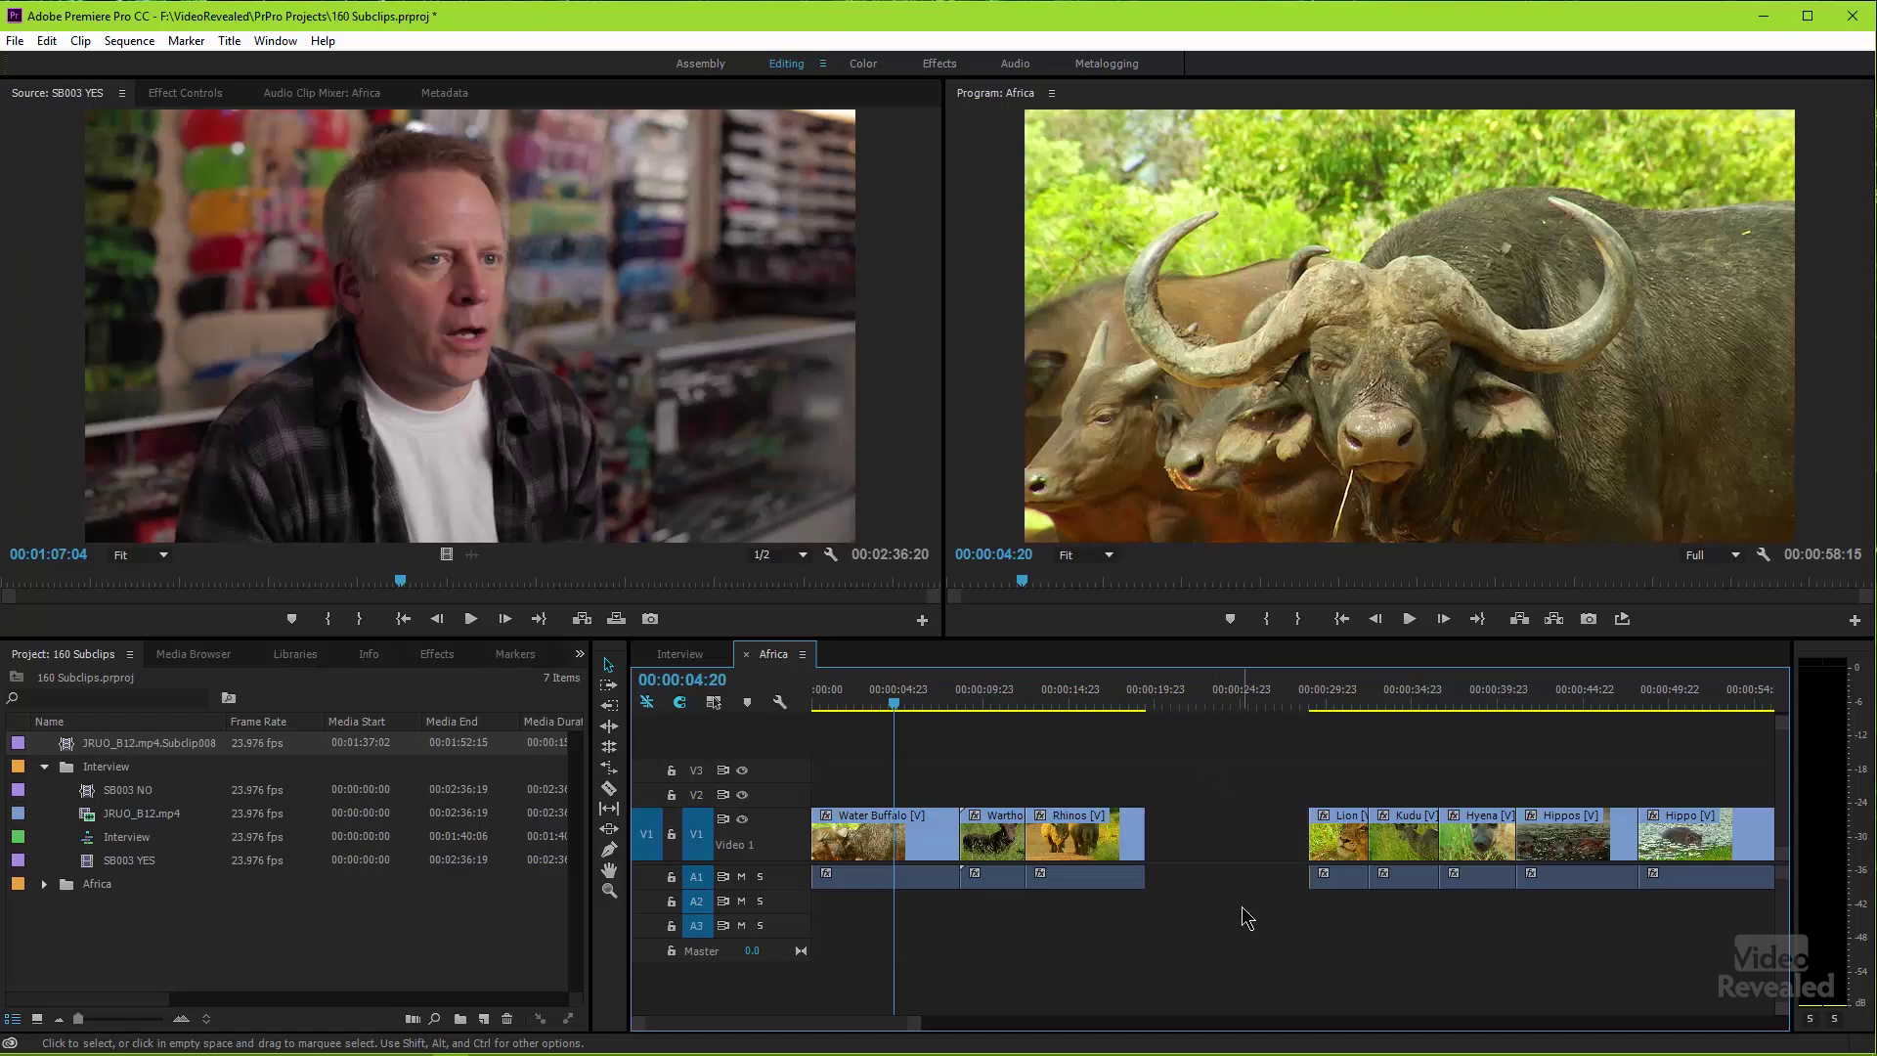